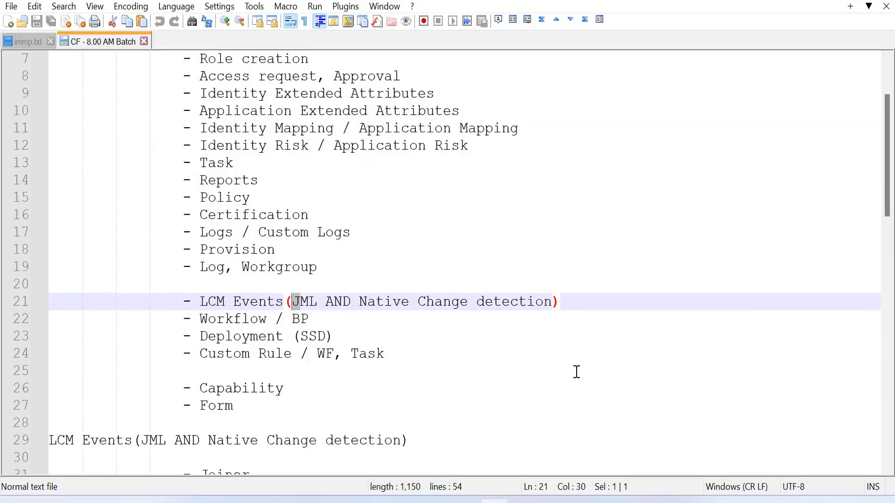
Switch from the text notes to SailPoint IdentityIQ and open the Lifecycle Events list from its home page.
left_click(425, 341)
scroll(426, 344, "up", 1)
key("alt+Tab")
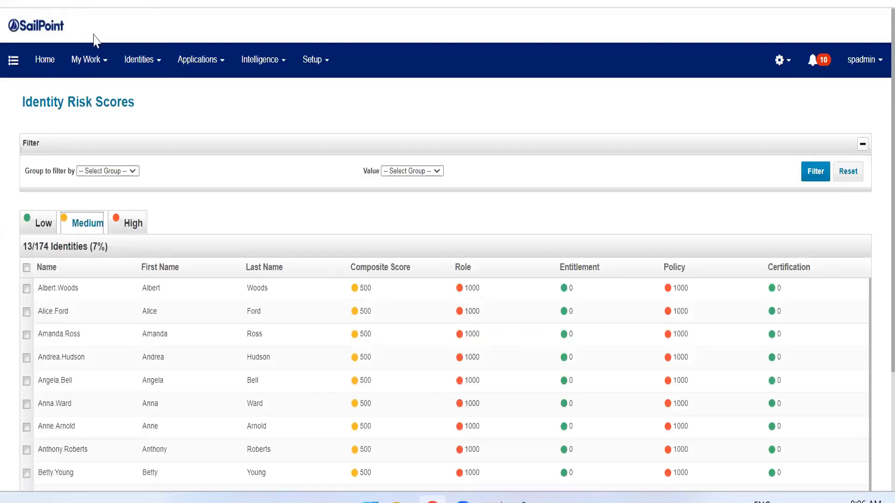
left_click(51, 60)
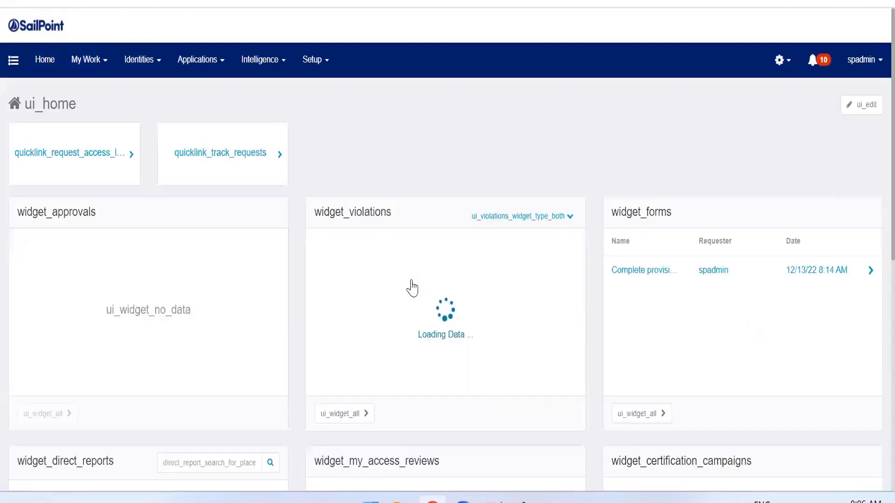
left_click(326, 74)
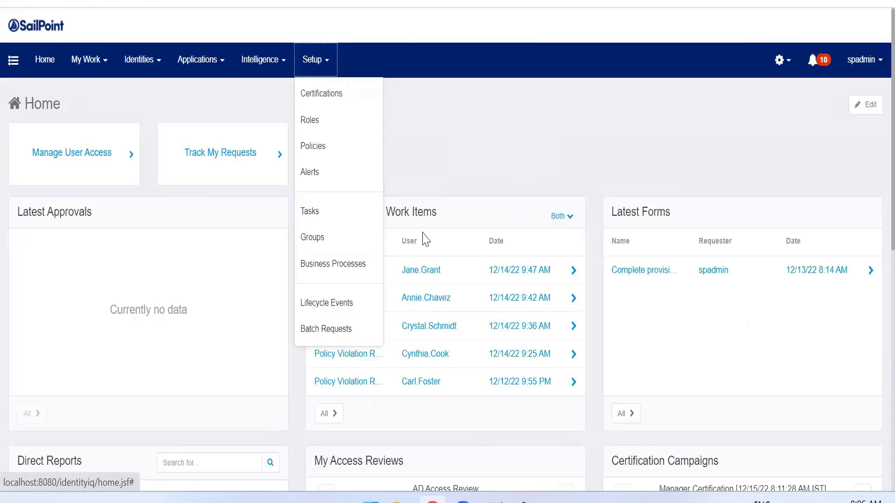
left_click(332, 303)
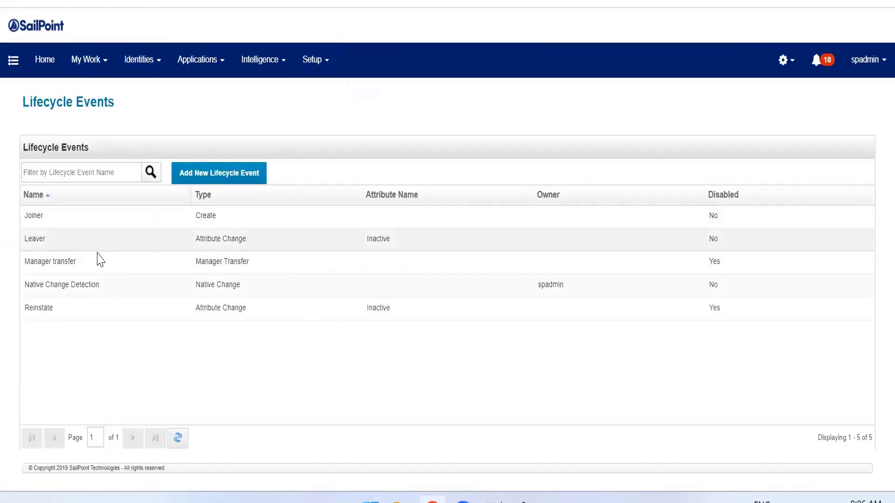
Delete the Native Change Detection lifecycle event and confirm the deletion.
left_click(73, 294)
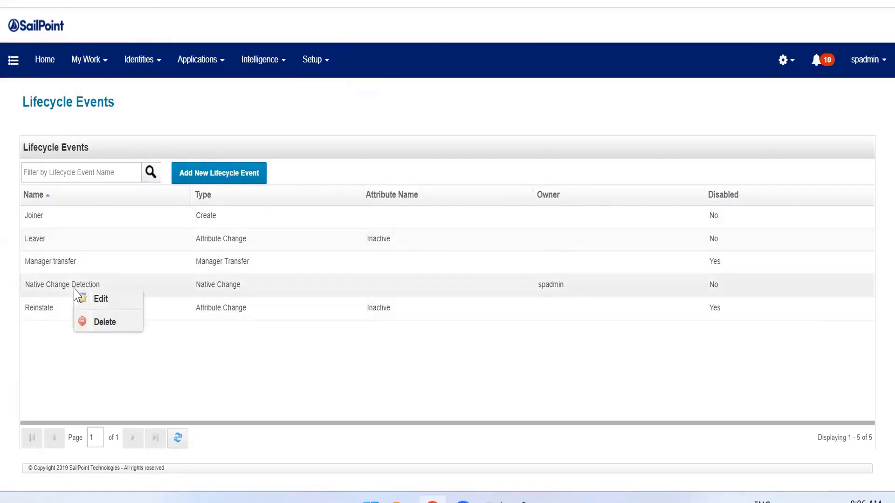
left_click(116, 331)
left_click(426, 276)
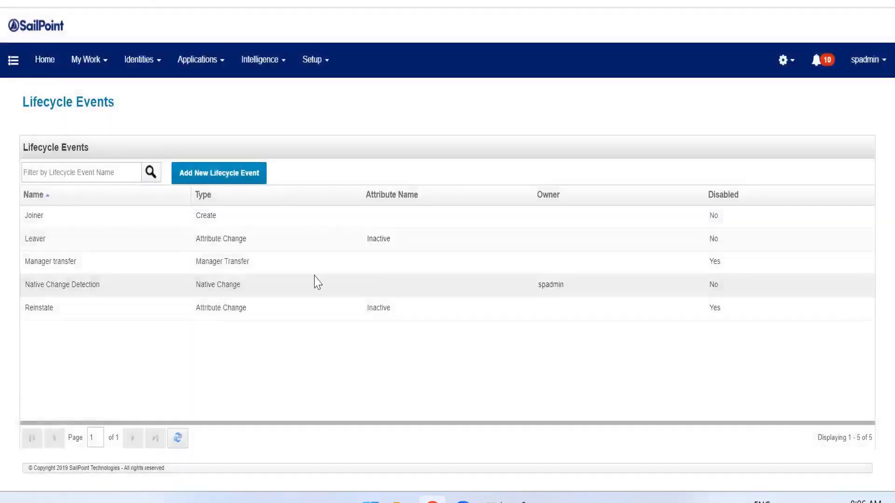
left_click(73, 308)
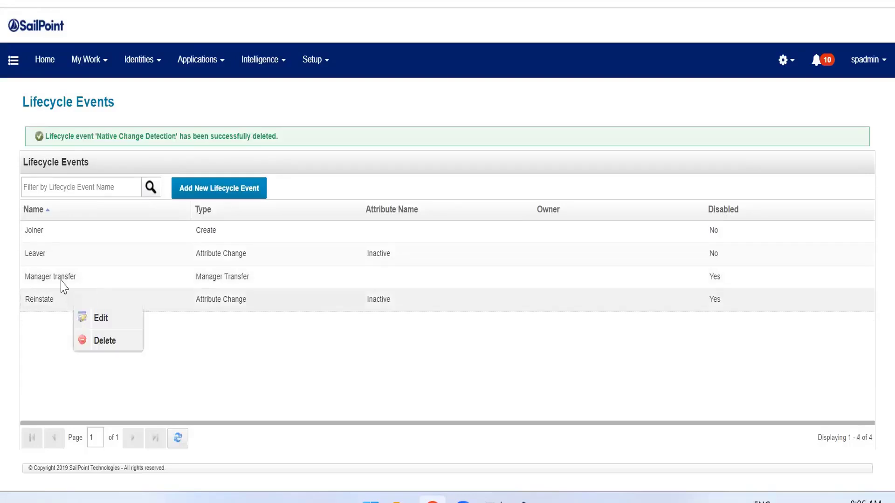
left_click(64, 281)
left_click(58, 262)
left_click(226, 343)
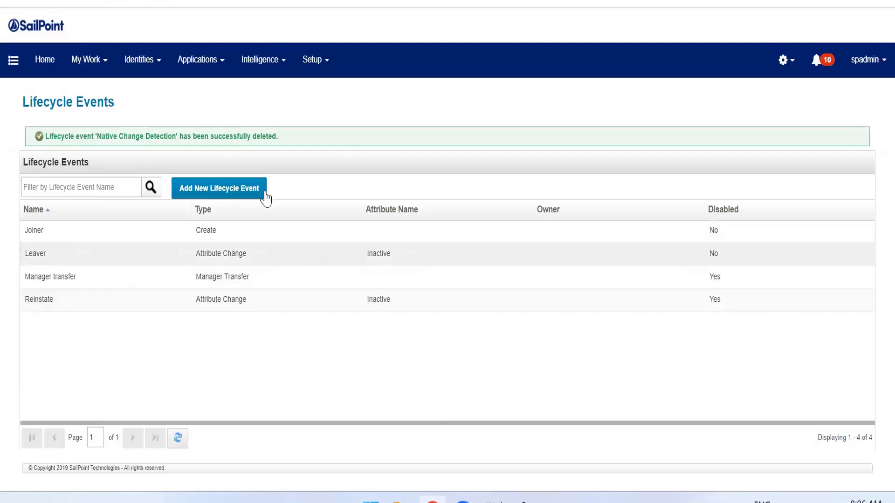
Add a new lifecycle event named "Event Name" with the event type Manager Transfer.
left_click(215, 196)
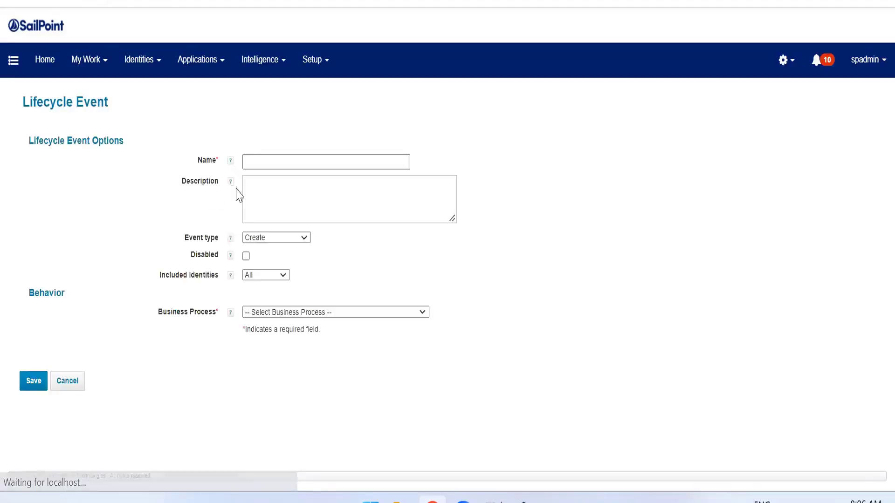
left_click(266, 161)
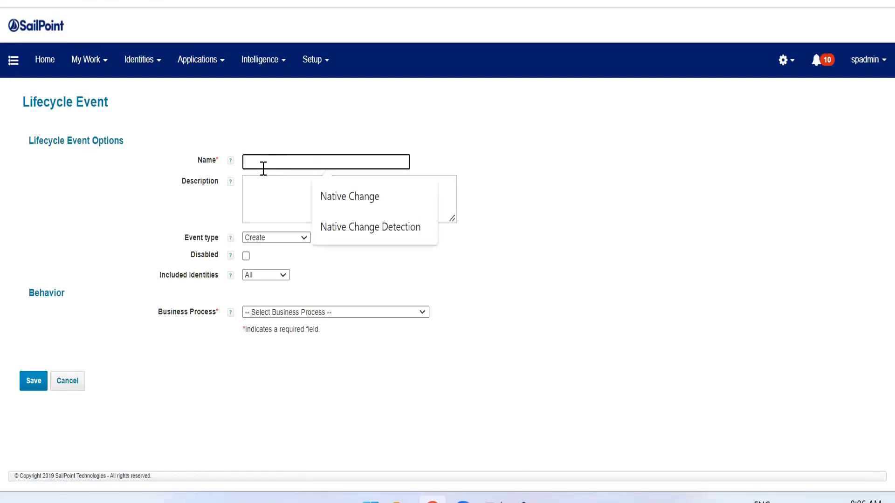
type("Event")
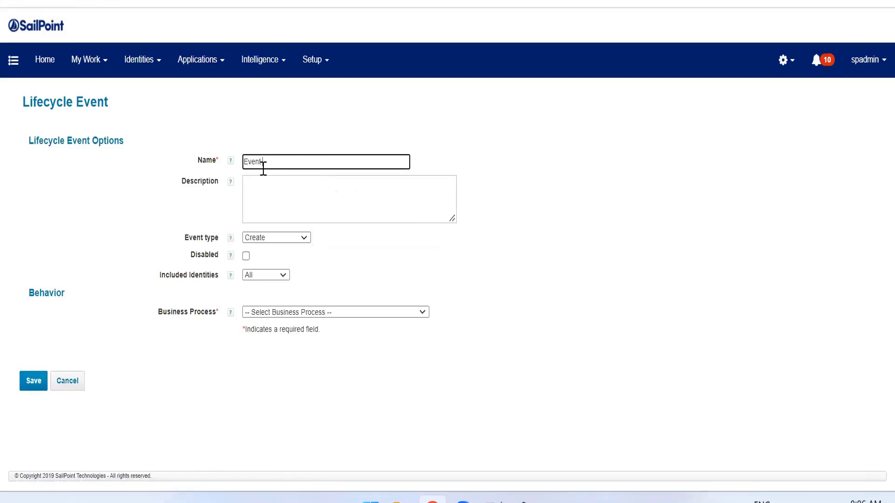
type(" Name")
left_click(351, 183)
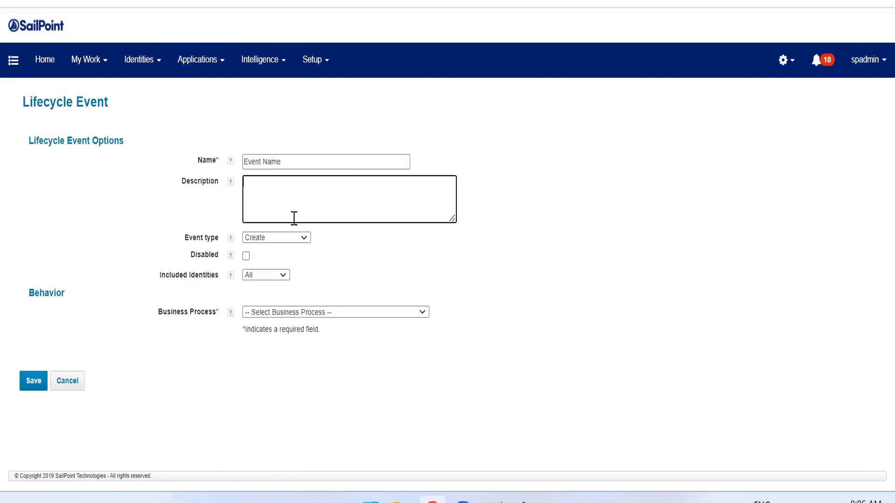
left_click(274, 237)
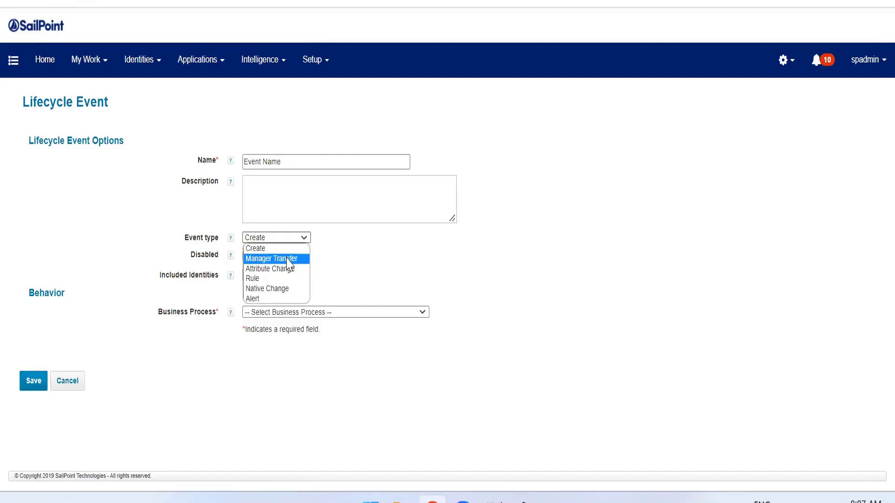
left_click(288, 259)
In a new browser tab, open the first identity in the Identity Warehouse and examine its Manager attribute.
key("ctrl+t")
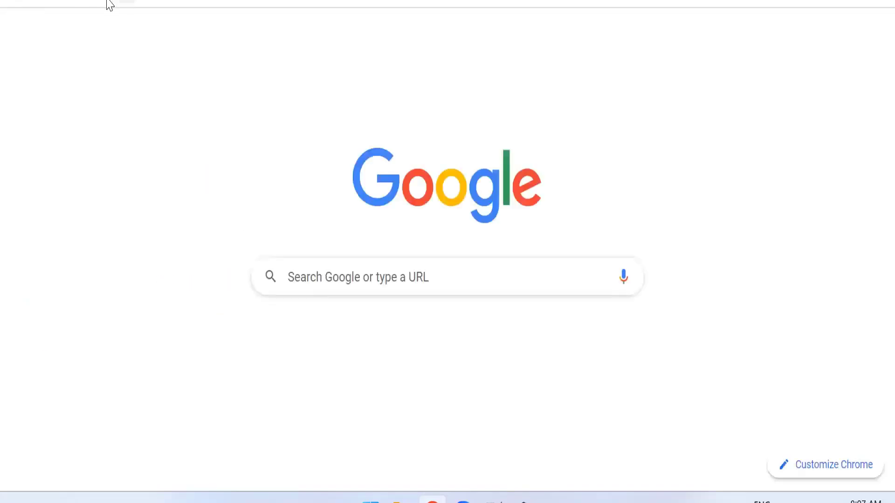
key("Return")
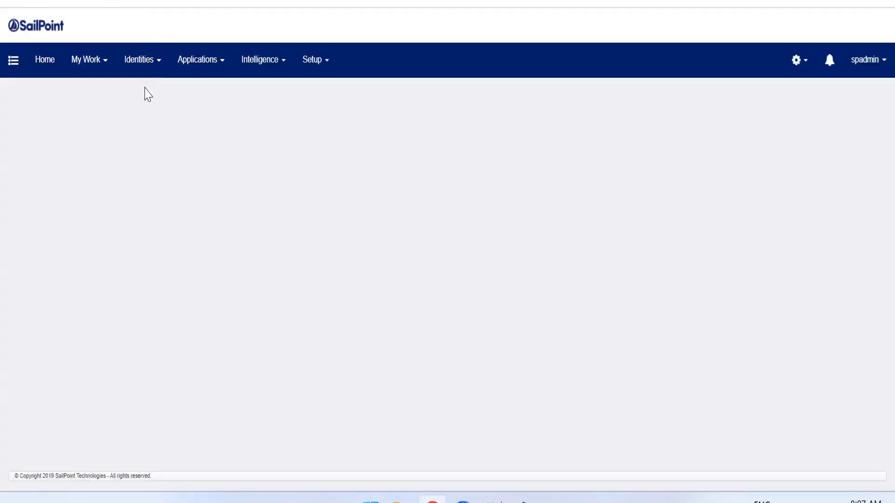
left_click(145, 73)
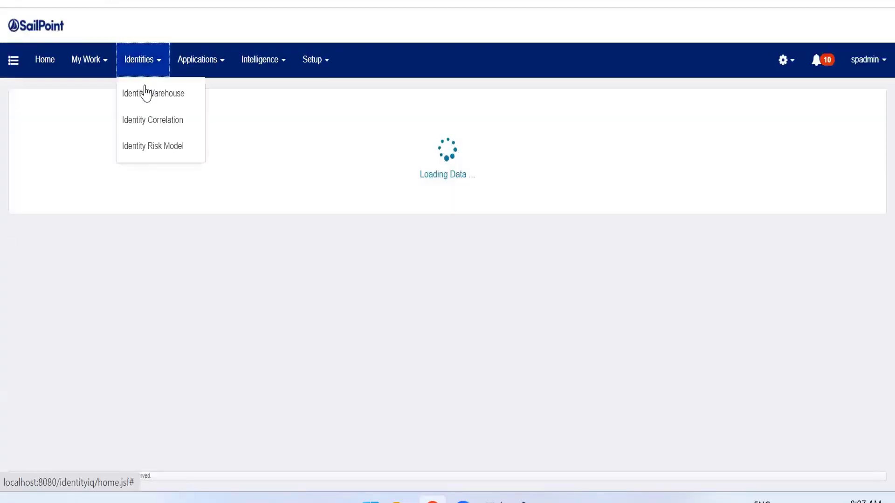
left_click(151, 91)
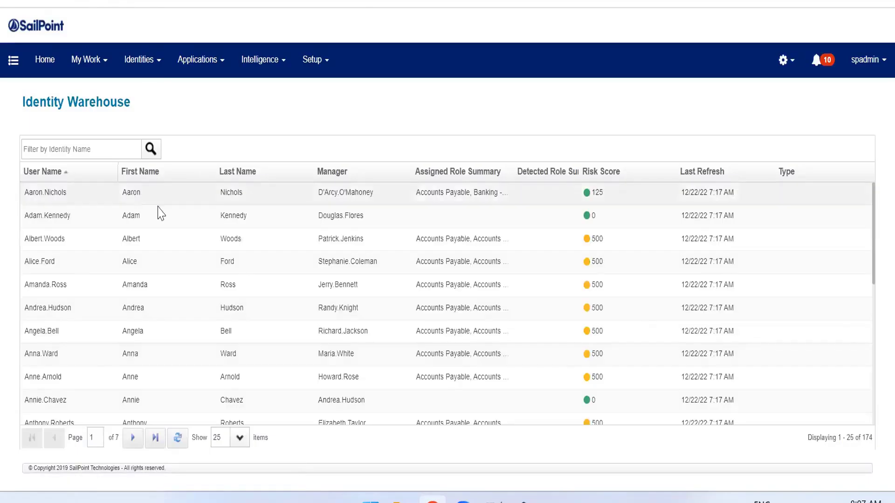
left_click(158, 204)
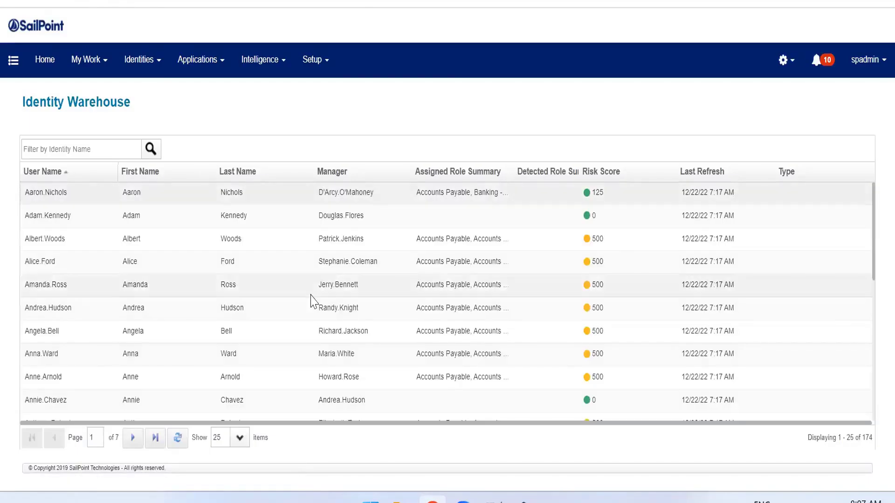
scroll(304, 301, "down", 2)
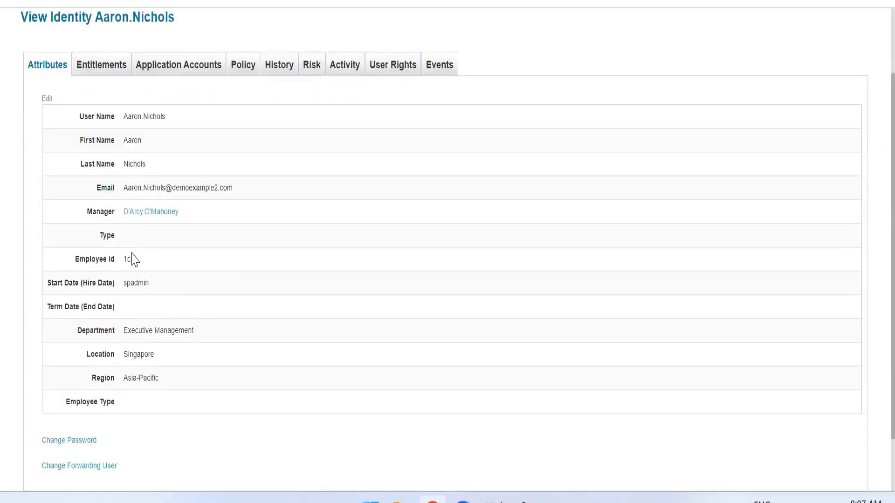
left_click_drag(86, 214, 115, 212)
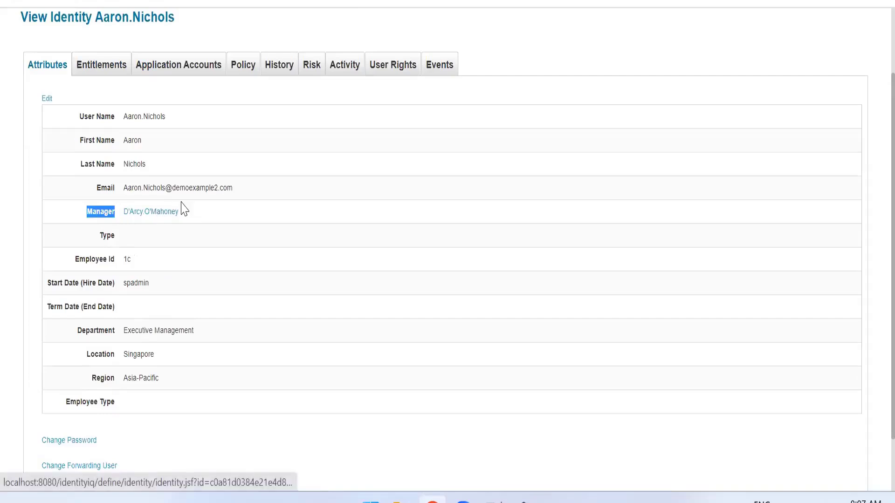
left_click(210, 232)
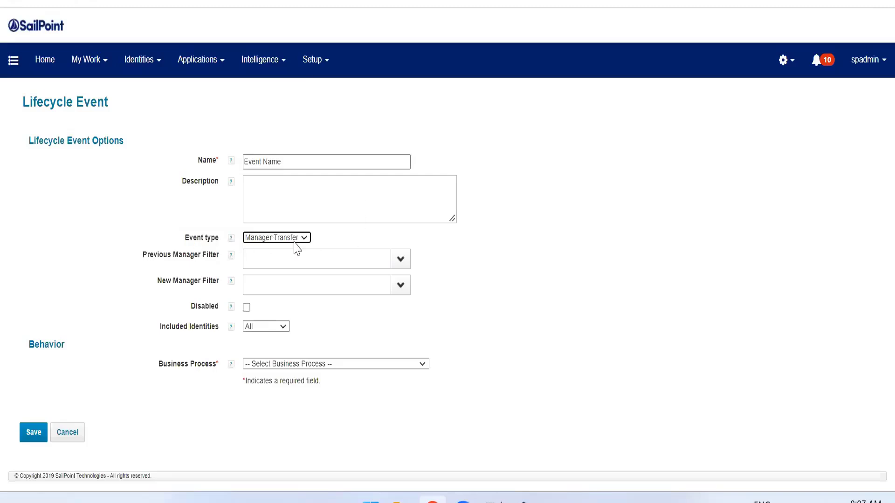
On the Manager Transfer event, choose one identity as previous manager filter and another as new manager filter.
left_click(295, 240)
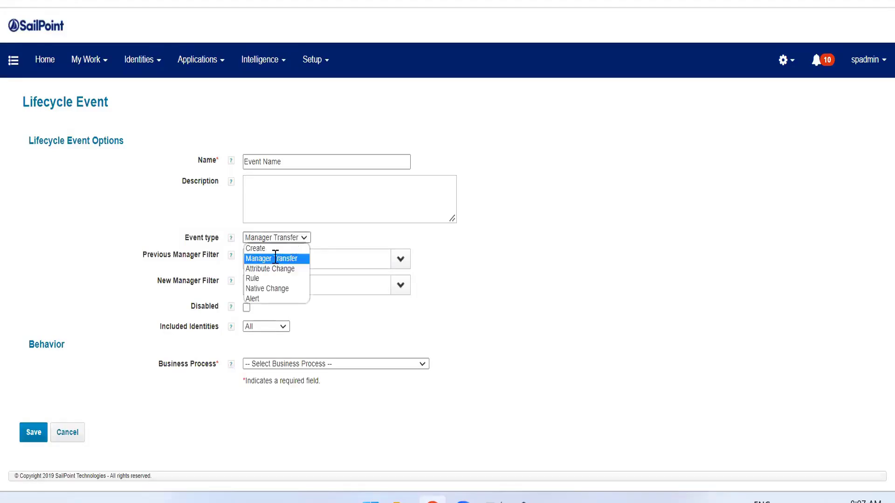
left_click(279, 255)
left_click_drag(159, 256, 182, 255)
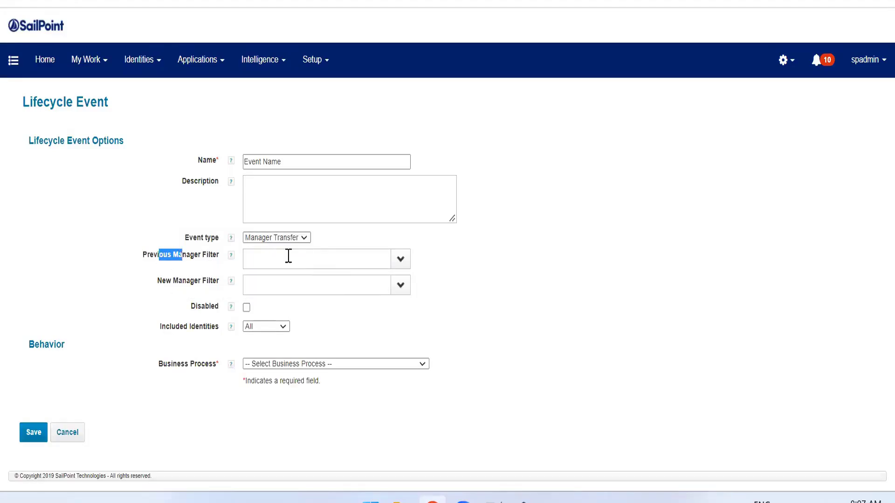
left_click(400, 260)
left_click(397, 301)
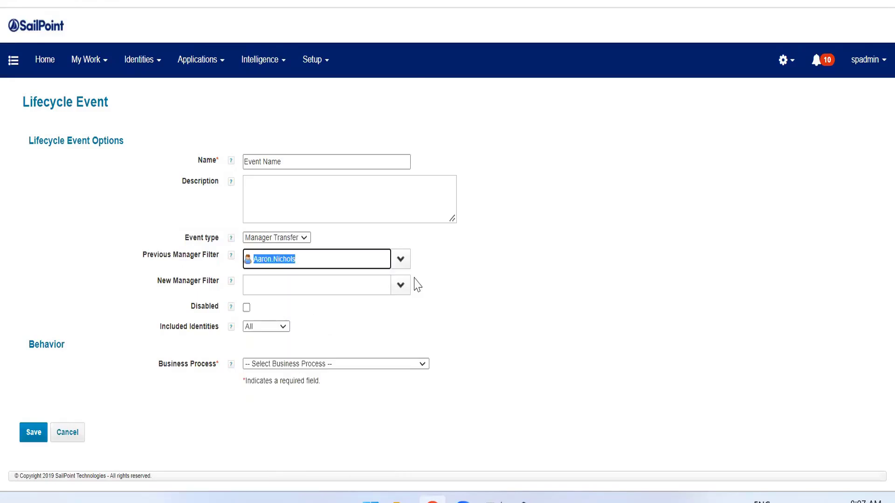
left_click(400, 285)
left_click(321, 200)
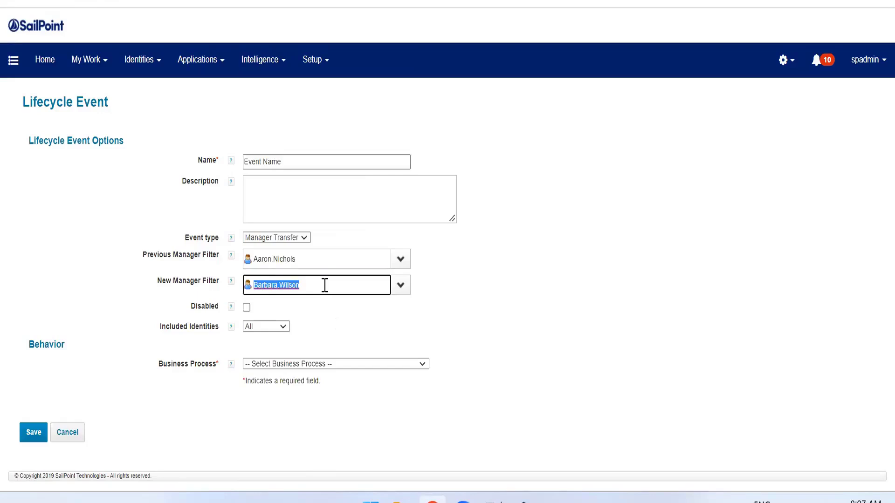
Change the new lifecycle event's type to Attribute Change and rename it "Leaver Event".
left_click(294, 238)
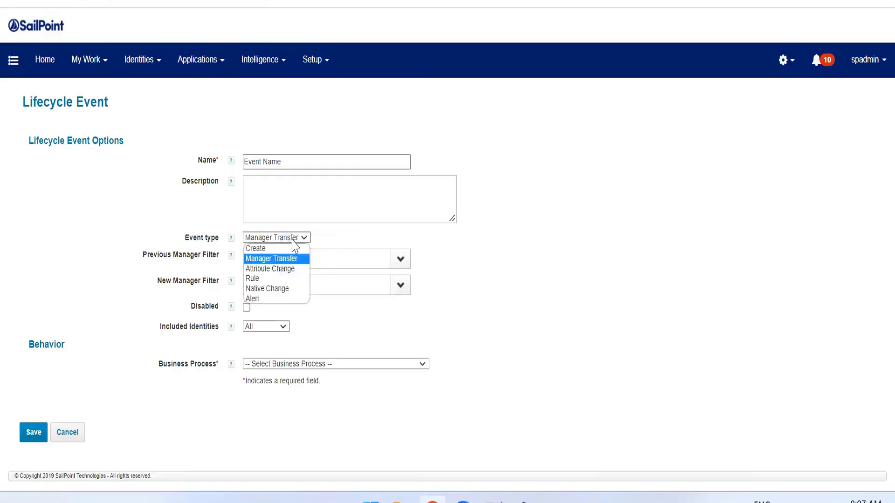
left_click(282, 268)
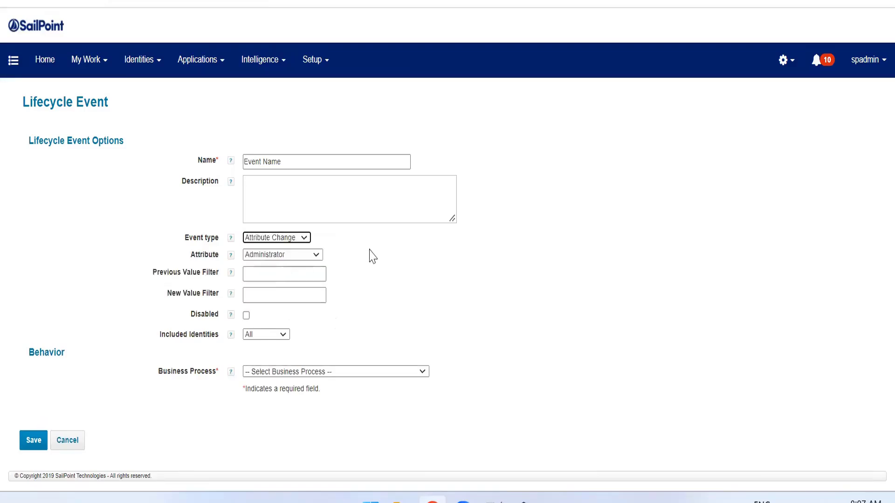
left_click_drag(298, 158, 183, 166)
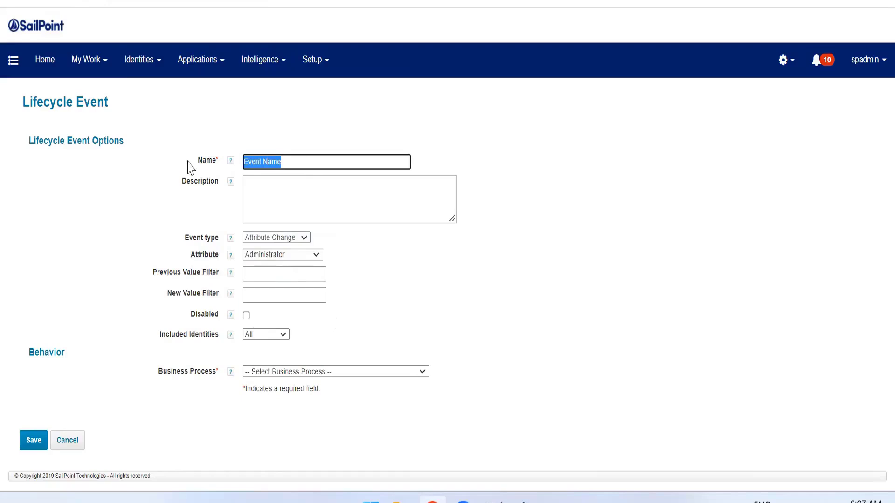
type("Leavwr")
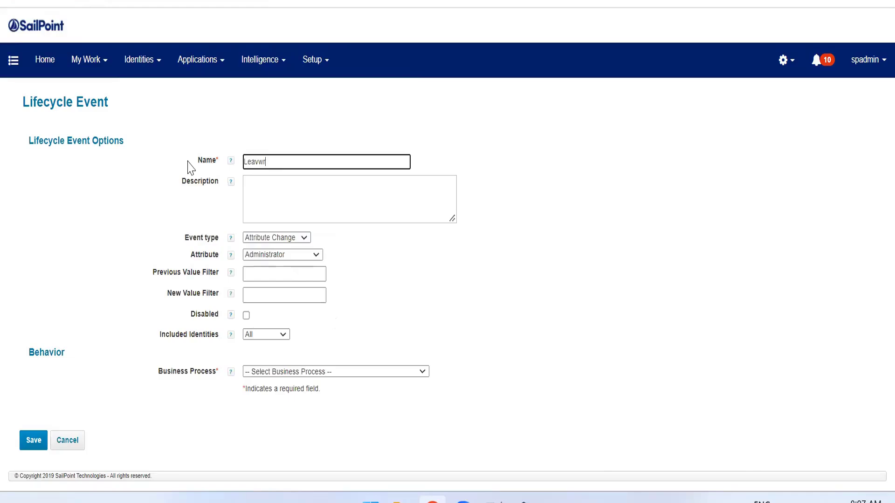
key("BackSpace")
key("BackSpace")
type("er Event")
left_click(723, 229)
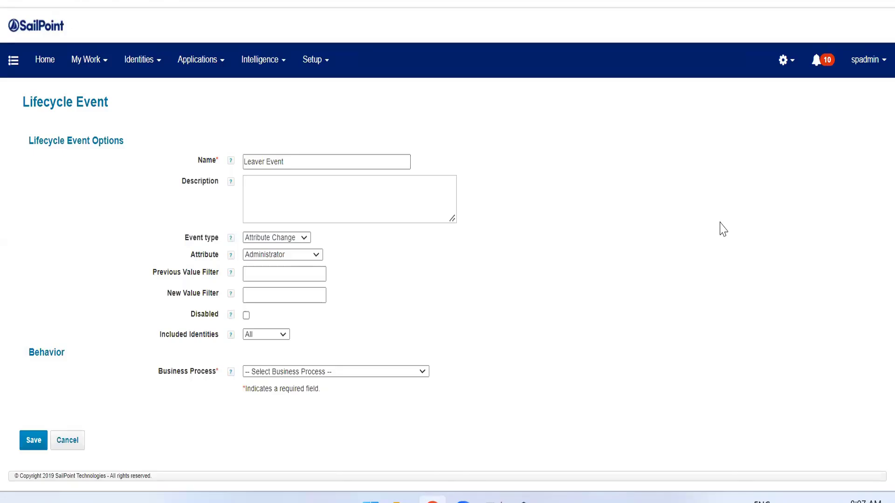
left_click(327, 164)
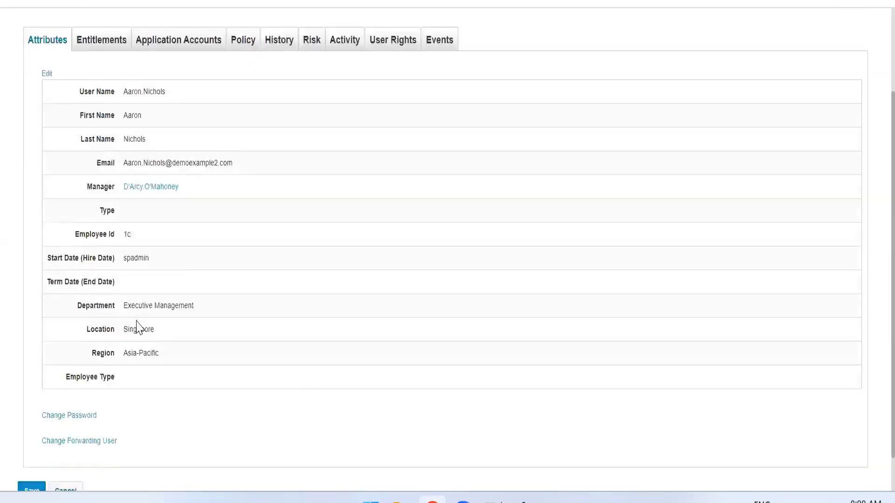
Examine the Term Date (End Date) attribute on the open identity's attribute page.
scroll(117, 326, "down", 1)
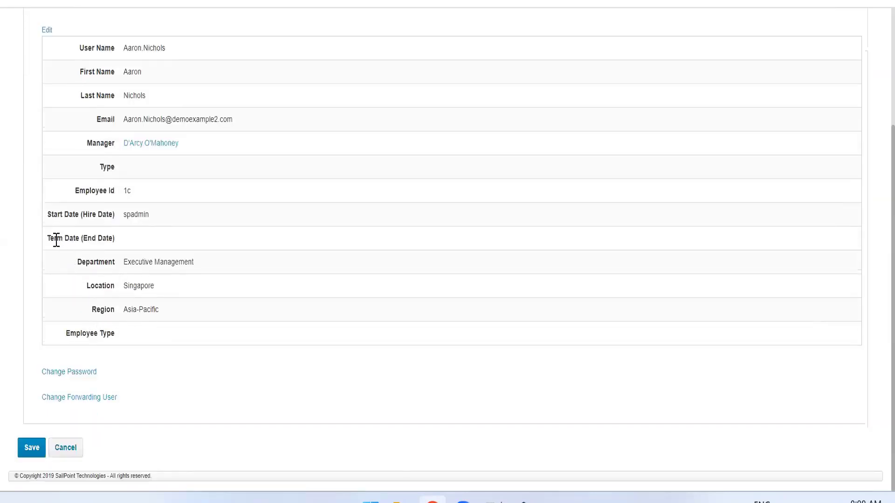
left_click_drag(54, 238, 92, 238)
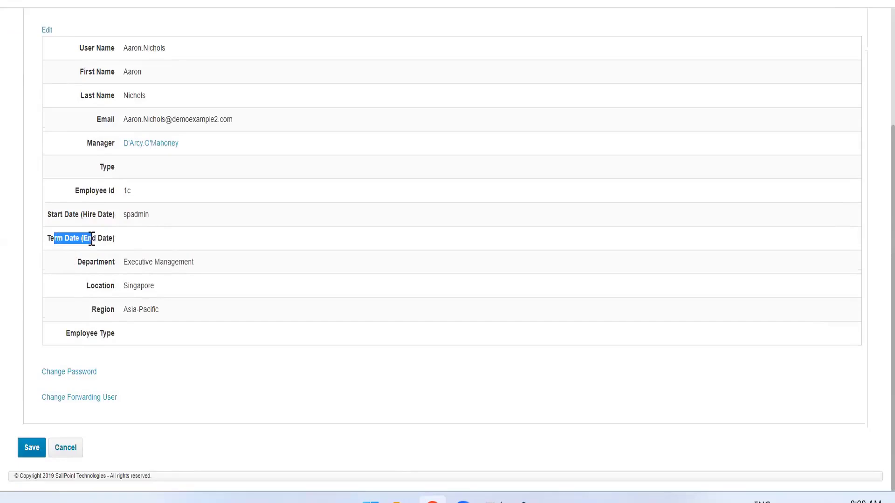
left_click(128, 244)
left_click_drag(46, 239, 112, 236)
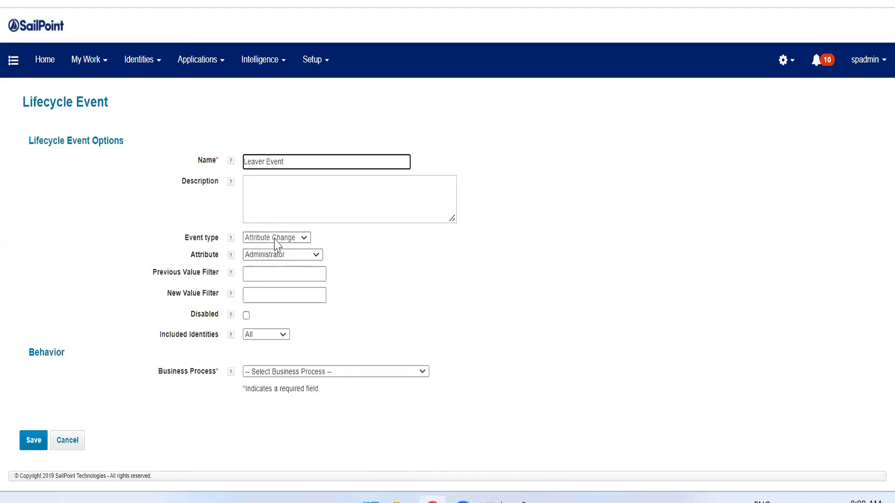
Compare the attributes selectable for the event with the Start Date (Hire Date) and Term Date (End Date) attributes on the open identity's page.
left_click(278, 239)
left_click(277, 239)
left_click(275, 254)
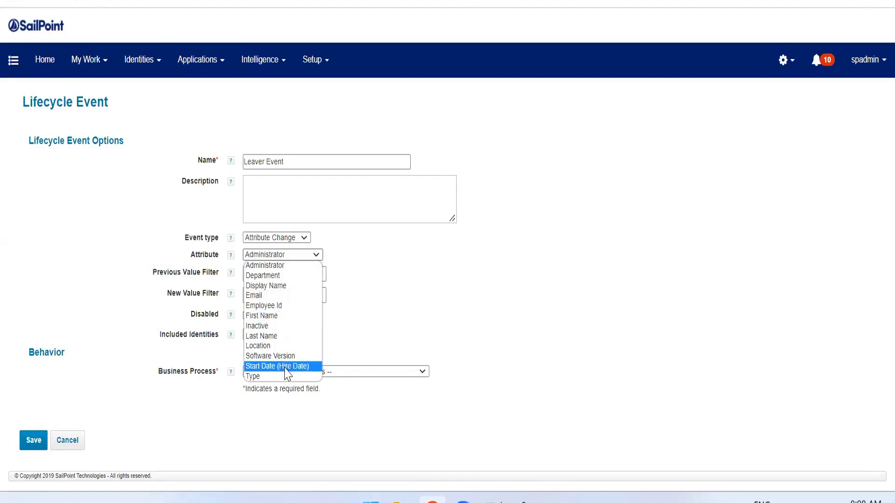
left_click(255, 233)
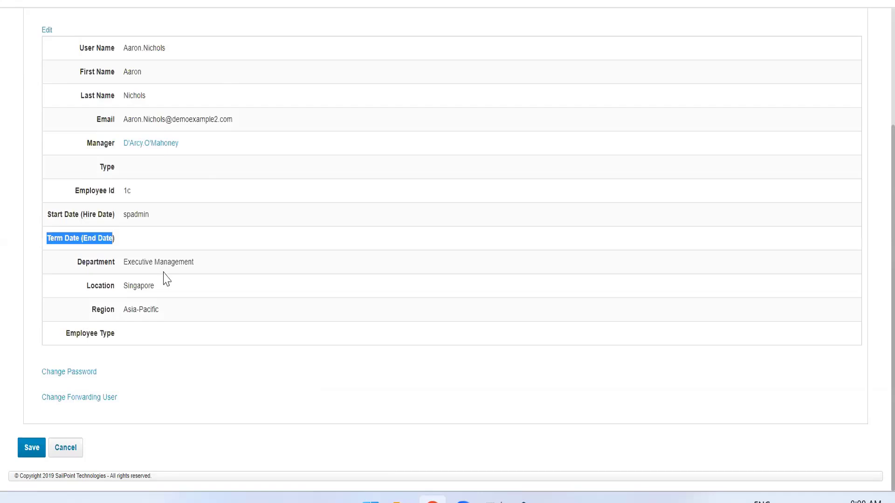
left_click(180, 251)
left_click_drag(156, 217, 125, 220)
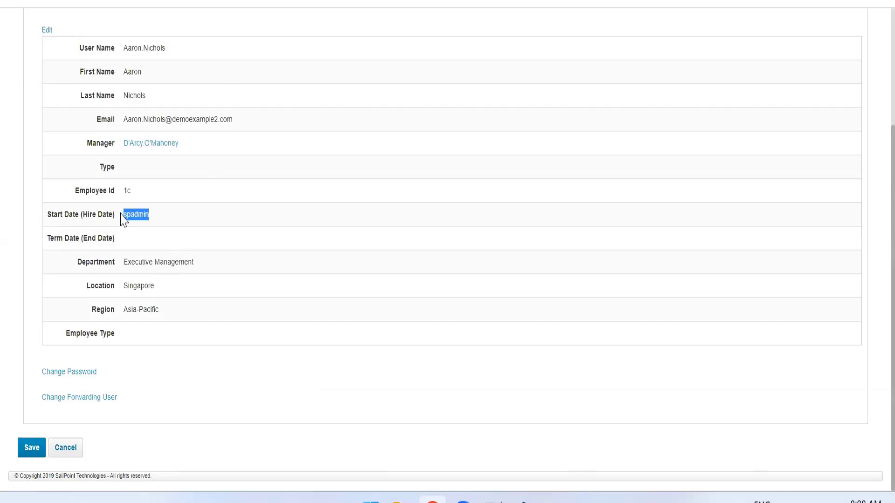
left_click(87, 235)
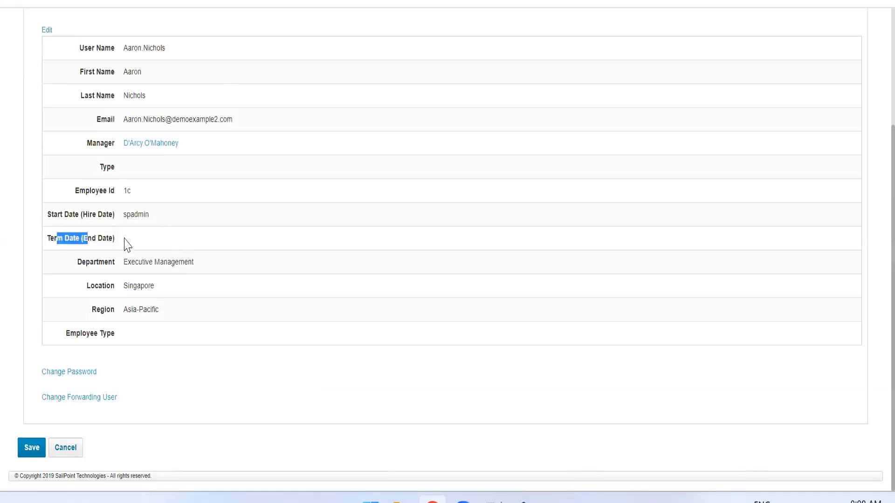
left_click(155, 244)
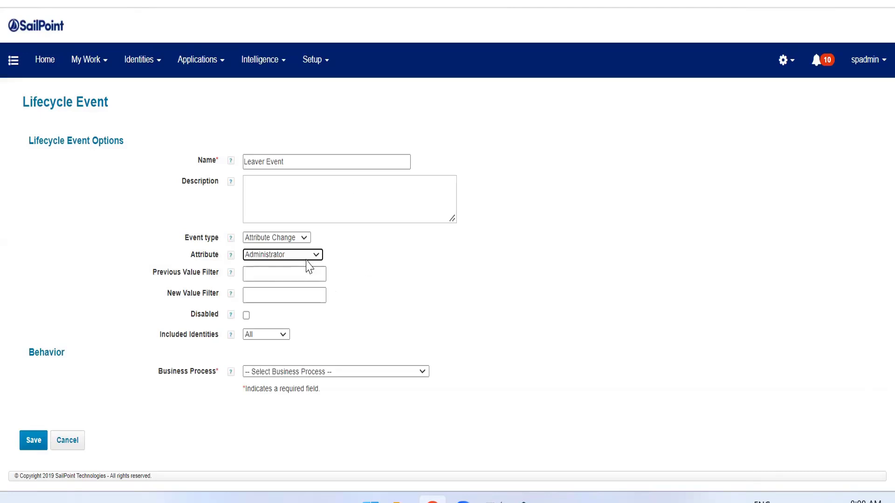
Set the event's attribute to Inactive with previous value filter "False" and new value filter "True".
left_click(307, 265)
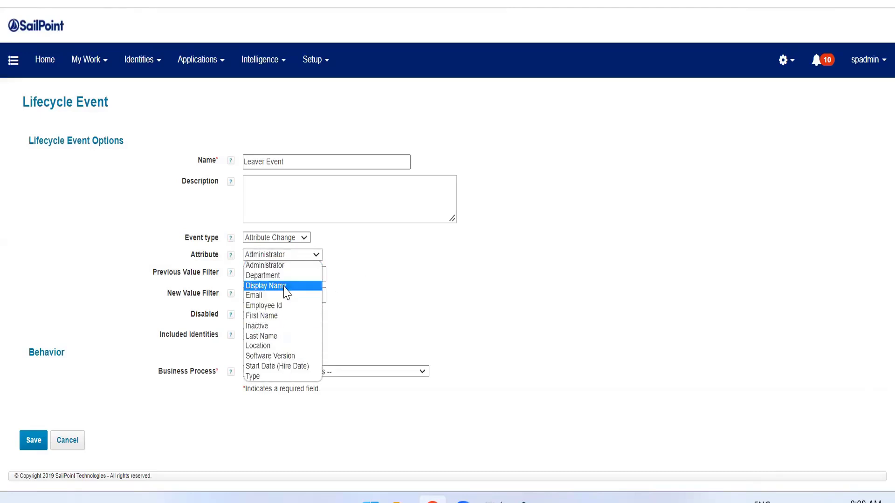
left_click(259, 325)
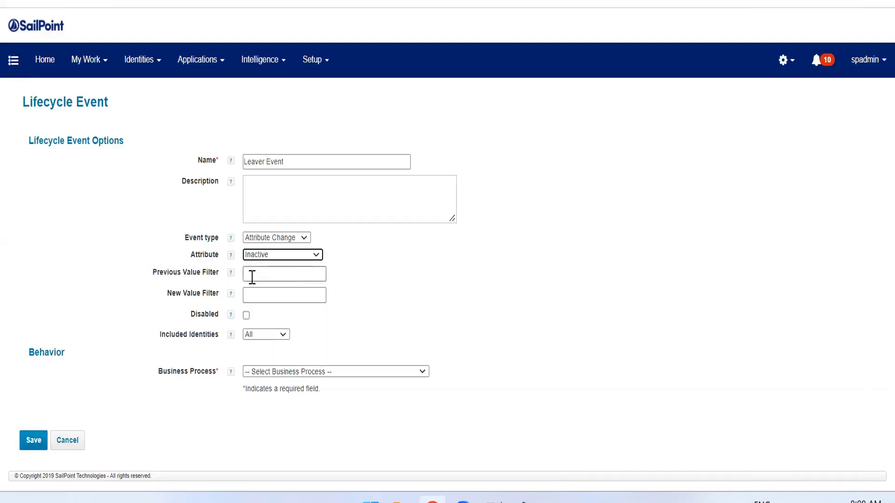
left_click(268, 275)
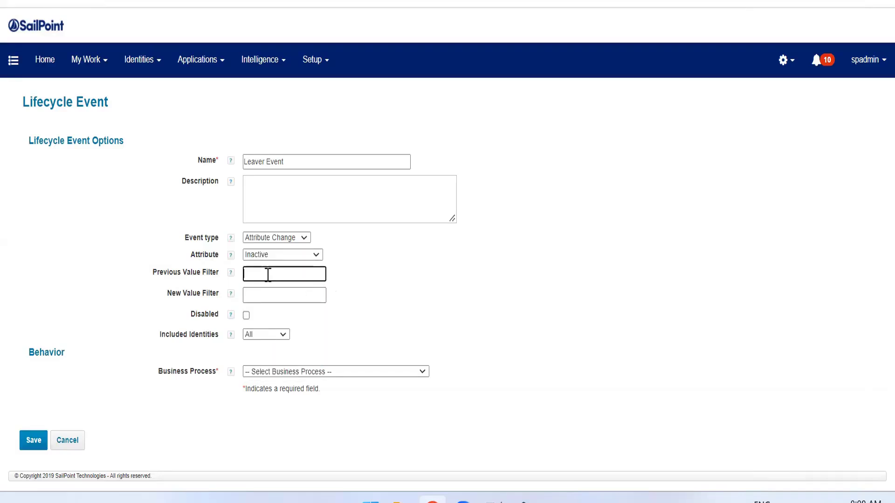
type("False")
key("Tab")
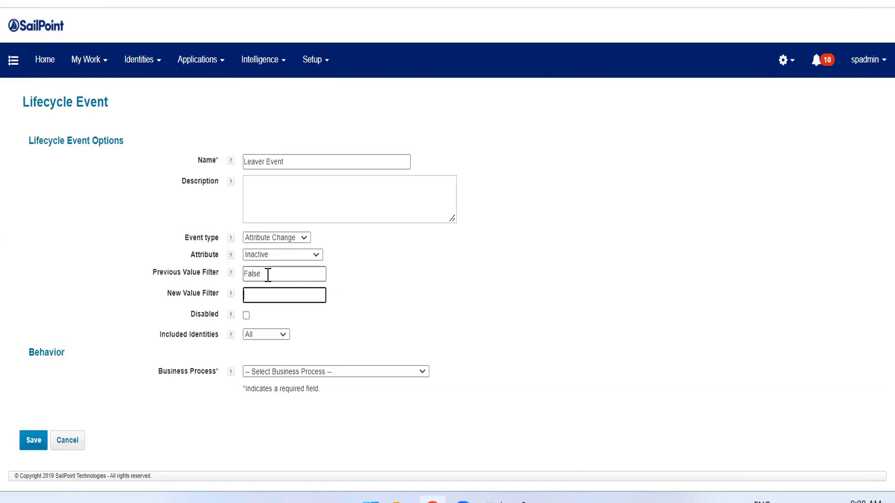
type("True")
left_click(352, 286)
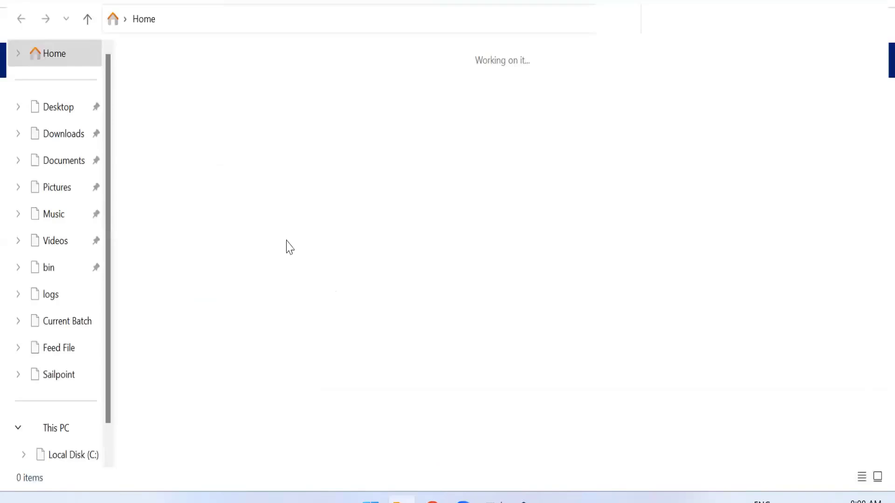
In File Explorer, open the AuthEmployees file from the Feed File folder under Program Files\Apache Software Foundation.
key("super+e")
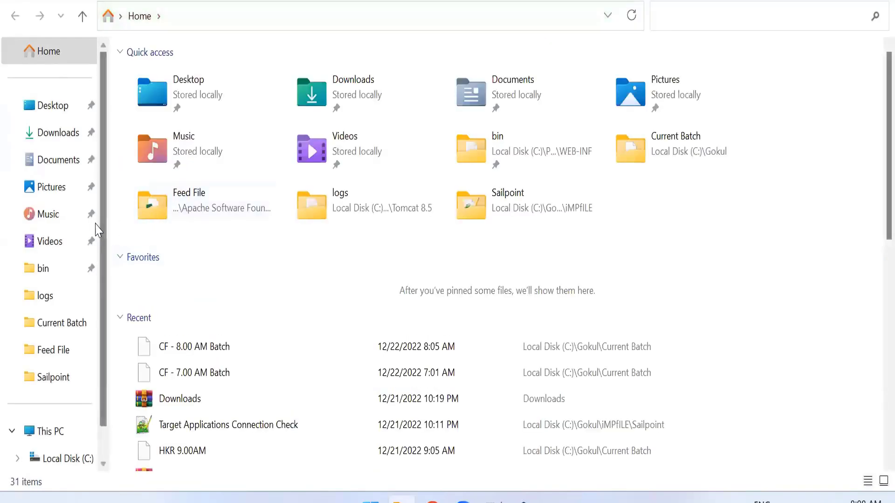
left_click(47, 271)
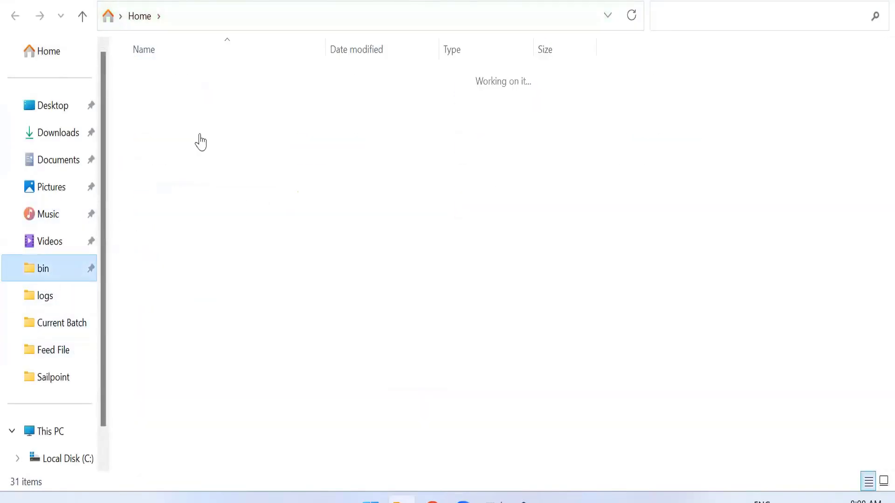
left_click(154, 17)
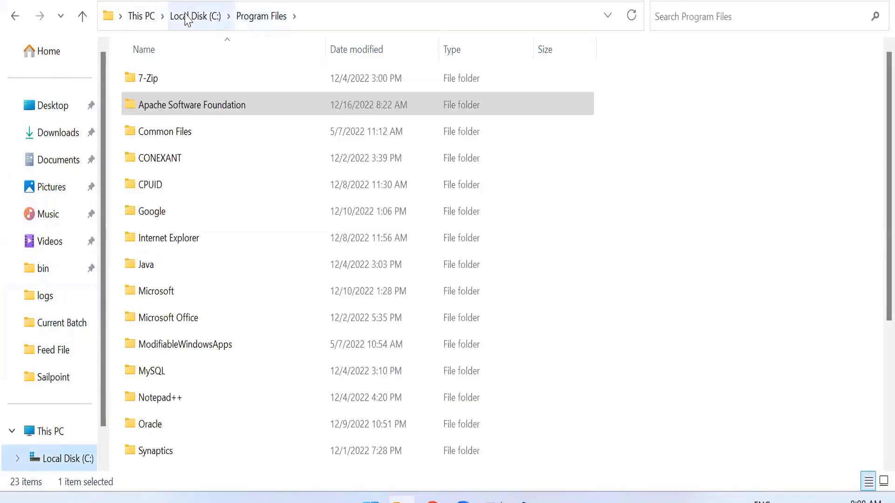
double_click(192, 95)
double_click(185, 88)
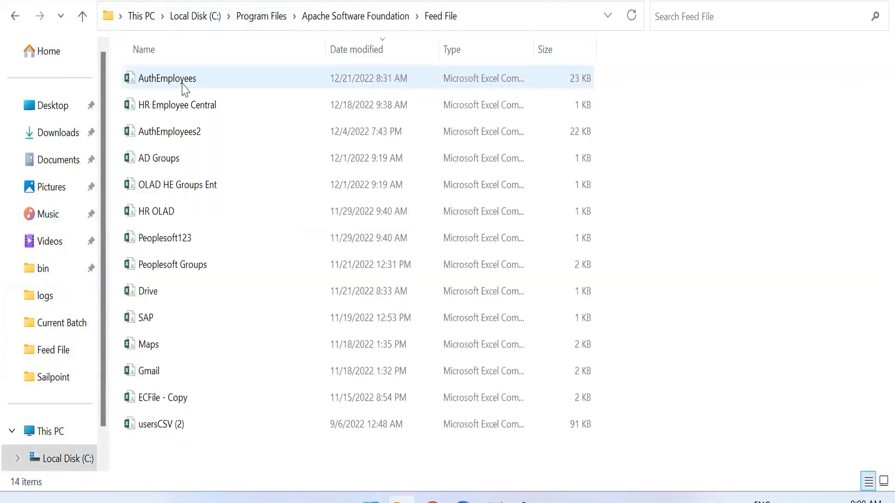
double_click(185, 89)
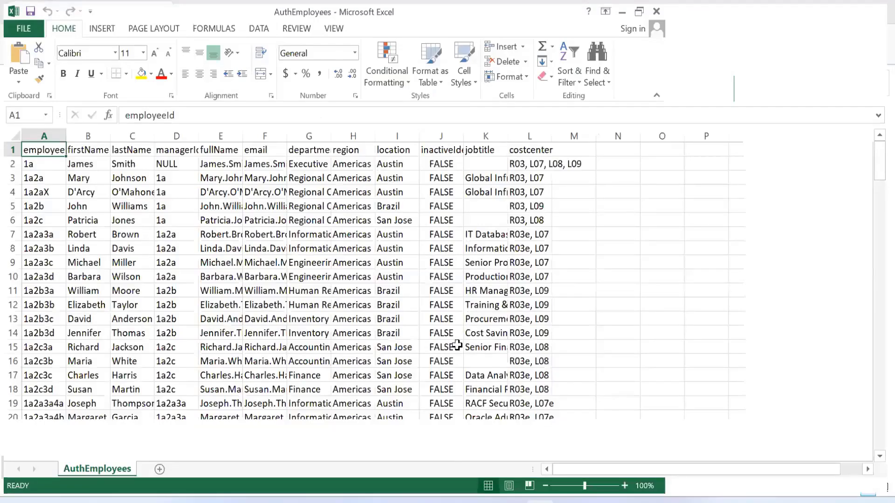
Examine the values in the inactiveIdentity column of the AuthEmployees sheet, down to the last employee rows.
scroll(447, 358, "down", 7)
scroll(447, 357, "down", 11)
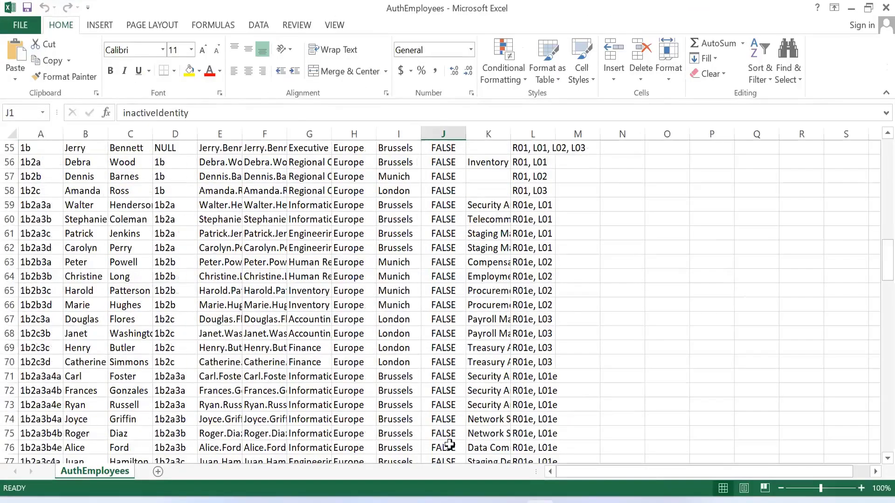
left_click(435, 410)
scroll(435, 410, "down", 4)
scroll(433, 411, "down", 2)
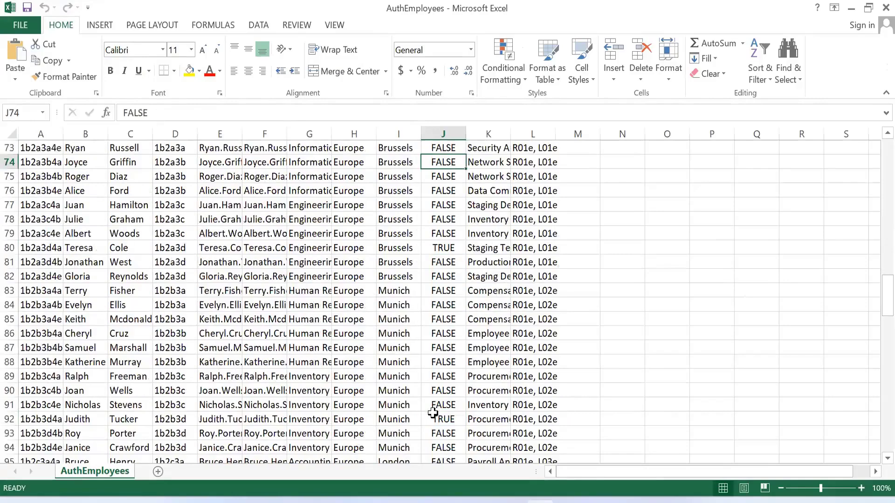
scroll(445, 397, "down", 7)
scroll(447, 397, "down", 1)
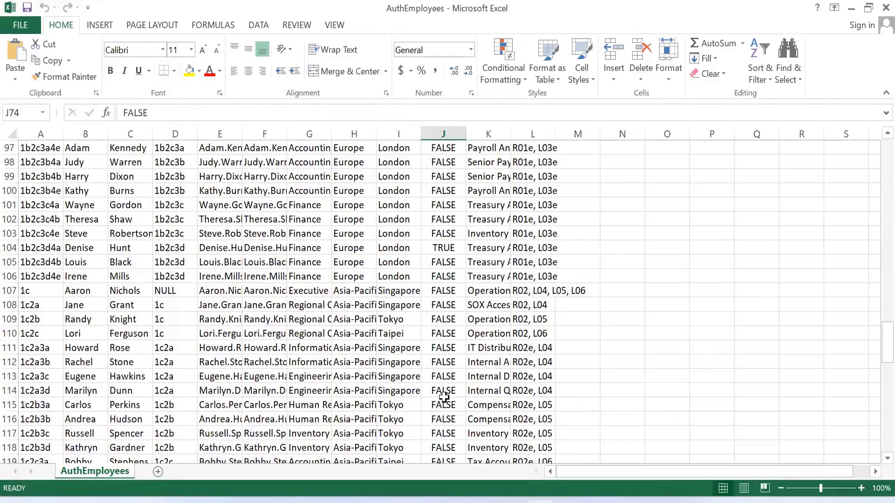
scroll(444, 397, "down", 20)
scroll(439, 331, "up", 6)
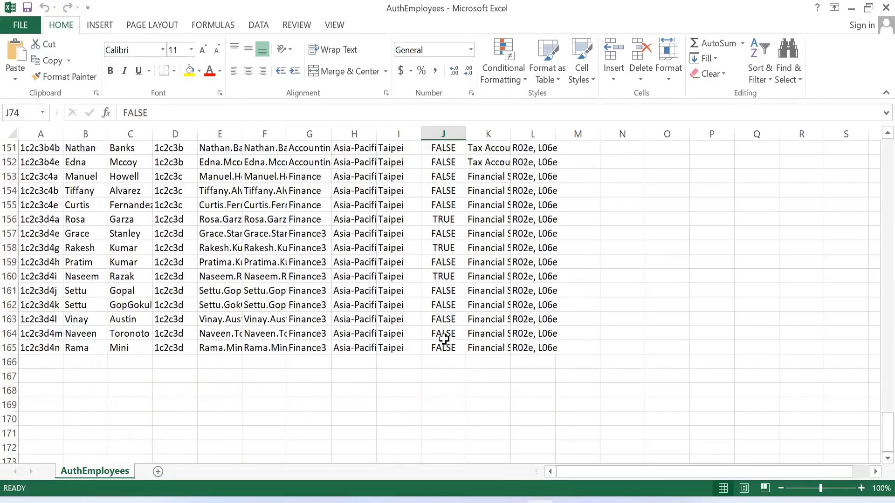
left_click_drag(444, 338, 443, 205)
left_click(443, 290)
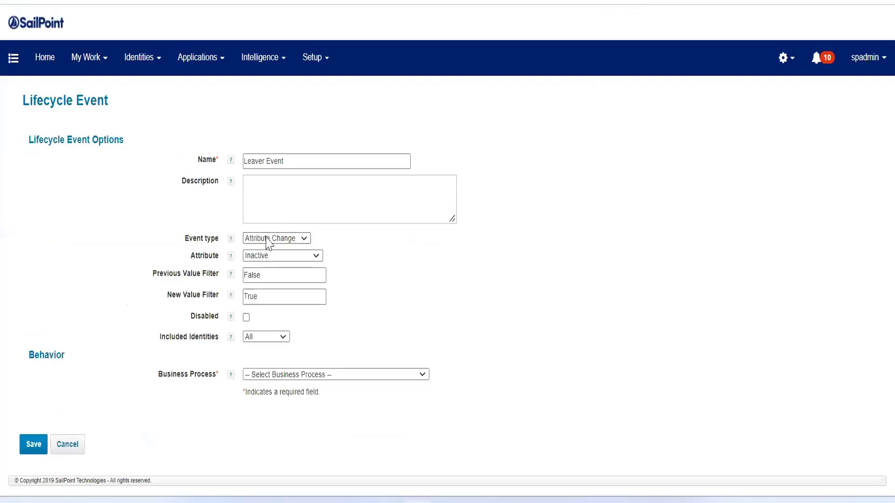
Back on the Leaver Event form in the browser, review the two value filters and the Disabled option.
left_click(273, 275)
left_click(267, 298)
left_click_drag(214, 320, 191, 319)
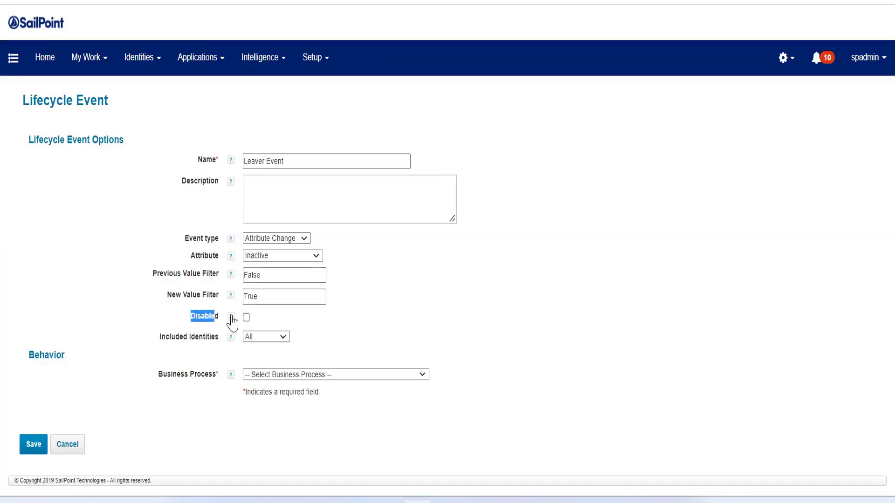
Switch the Leaver Event's type to Rule, Native Change and finally Alert, reviewing the options of each type.
left_click(284, 246)
left_click(273, 278)
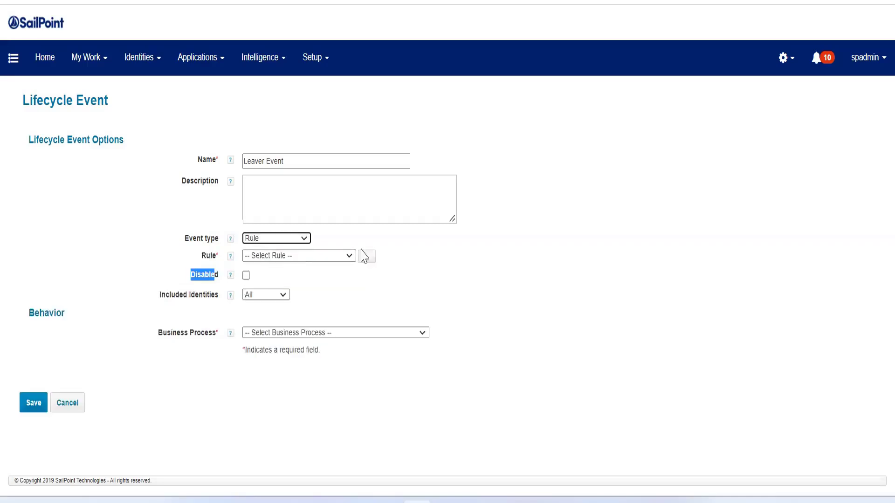
left_click(305, 240)
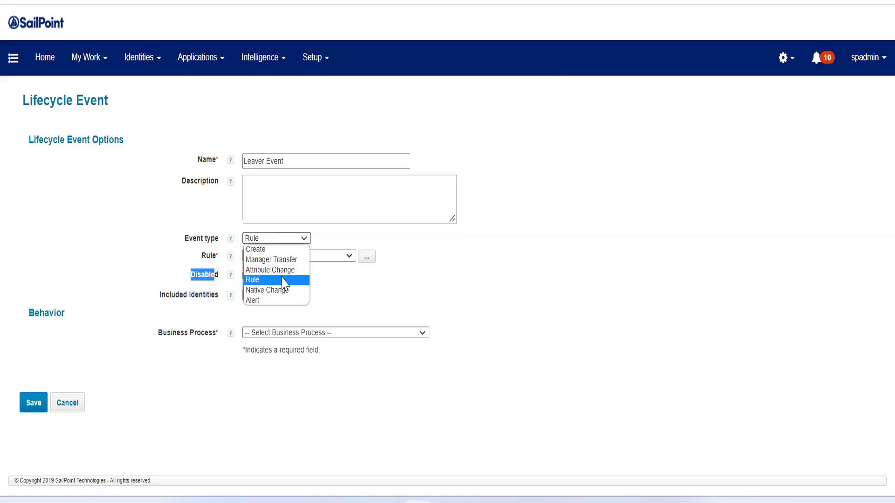
left_click(280, 291)
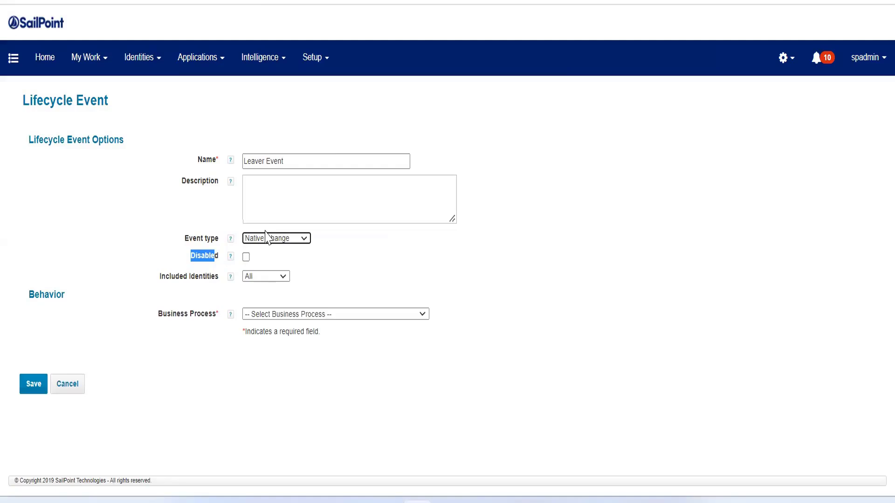
left_click(285, 240)
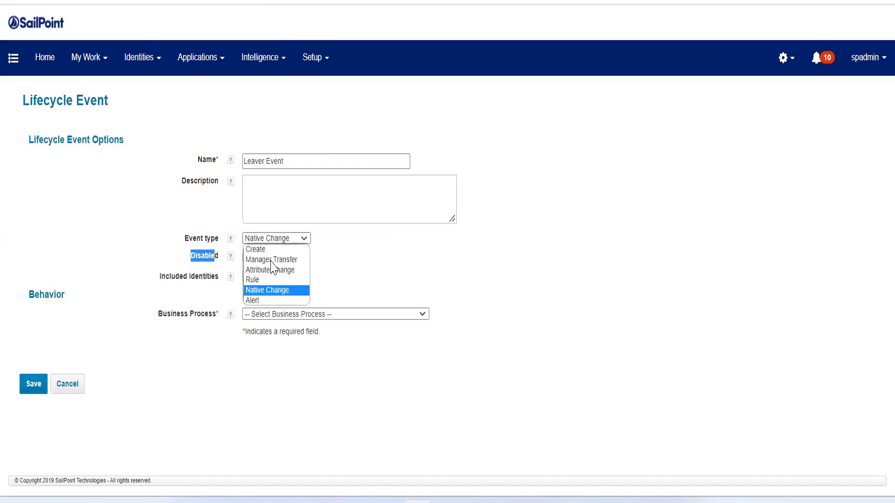
left_click(253, 300)
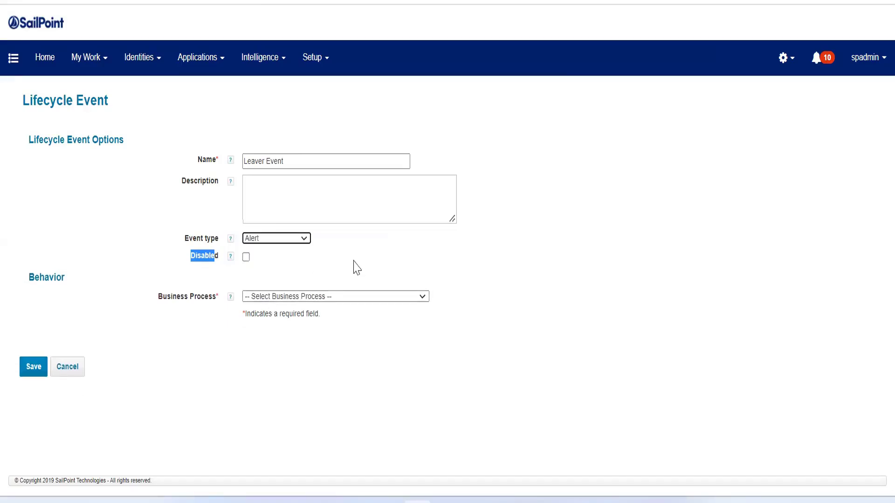
left_click(254, 239)
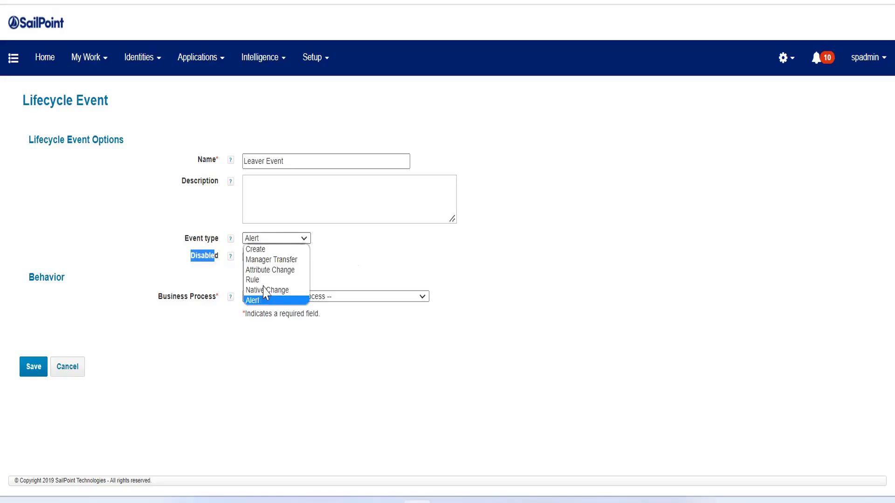
left_click(386, 268)
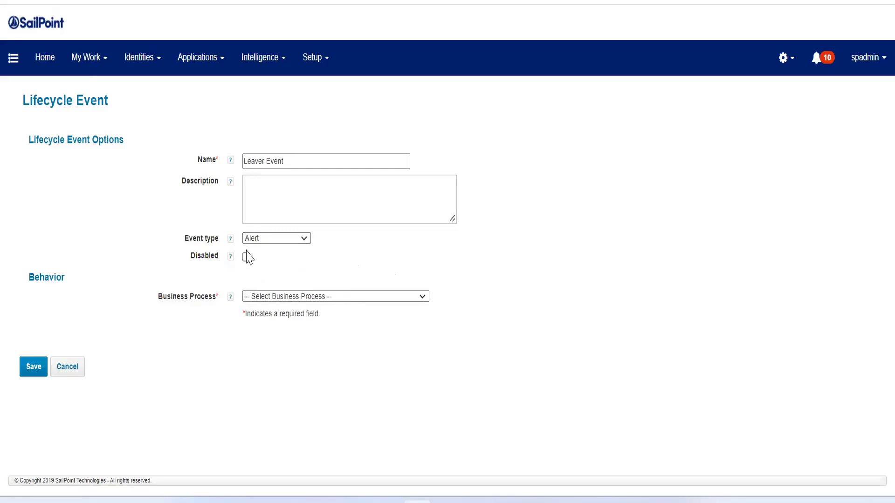
Set the Leaver Event's business process to "Lifecycle Event - Leaver".
left_click_drag(219, 297, 149, 296)
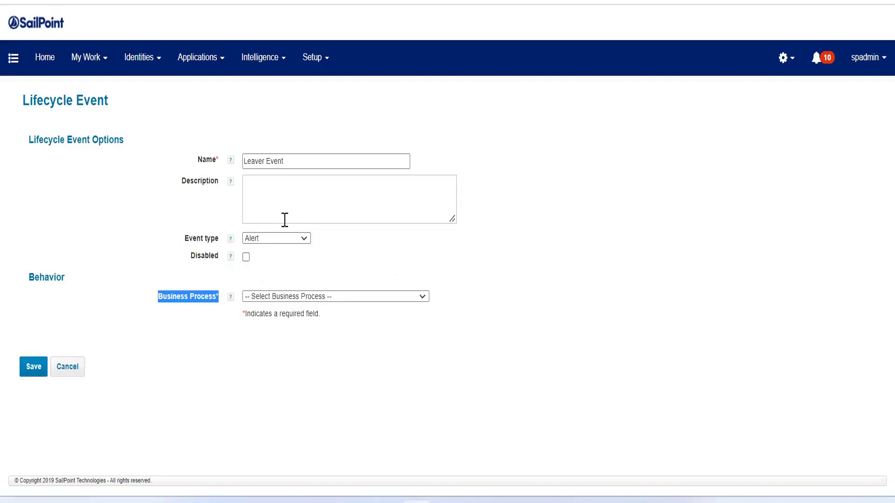
left_click(331, 297)
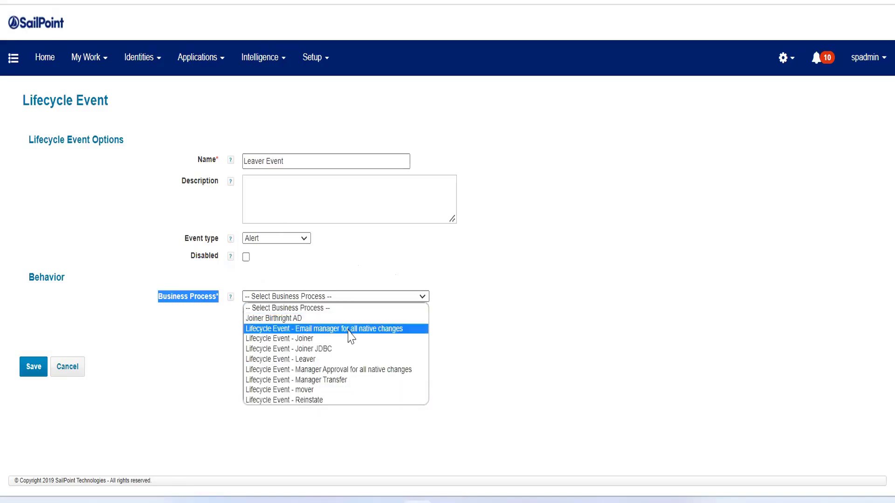
left_click(334, 360)
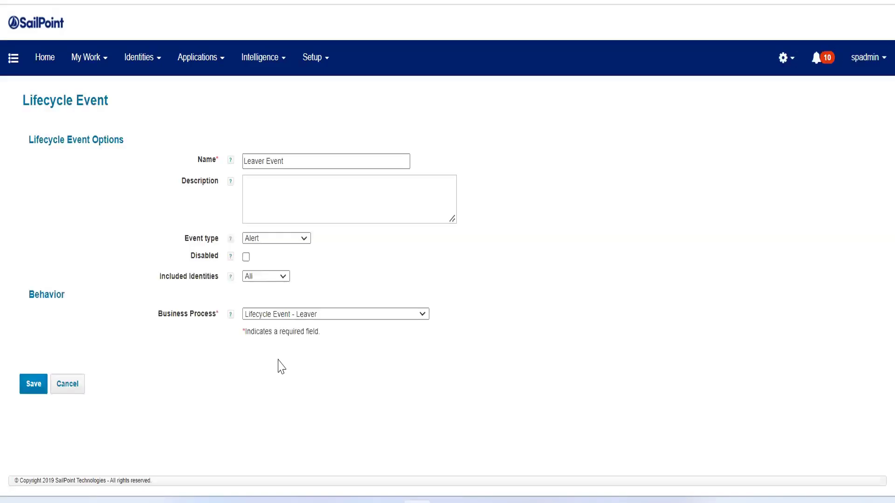
Go to the Lifecycle Events list, open the existing Leaver event and examine its description.
left_click(315, 58)
left_click(315, 58)
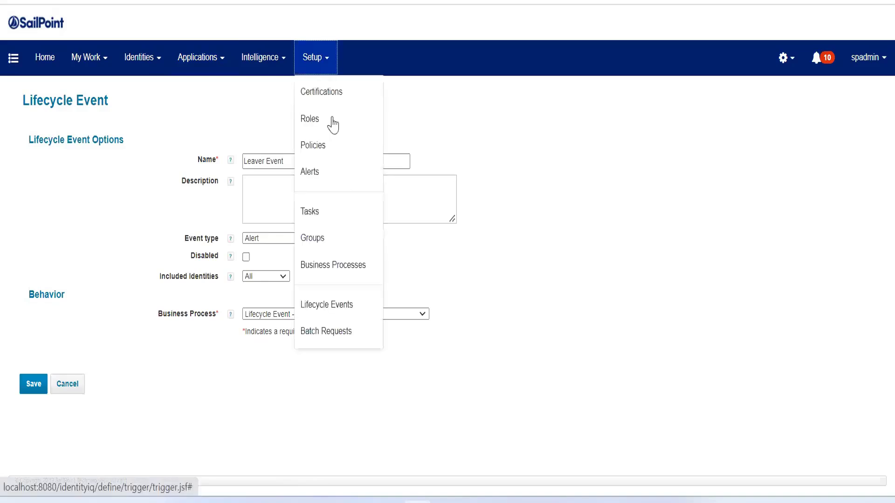
left_click(347, 308)
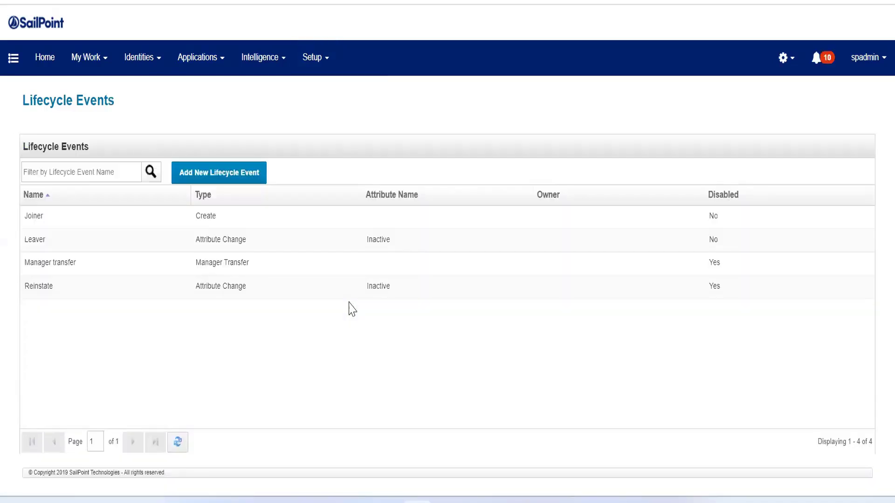
left_click(192, 244)
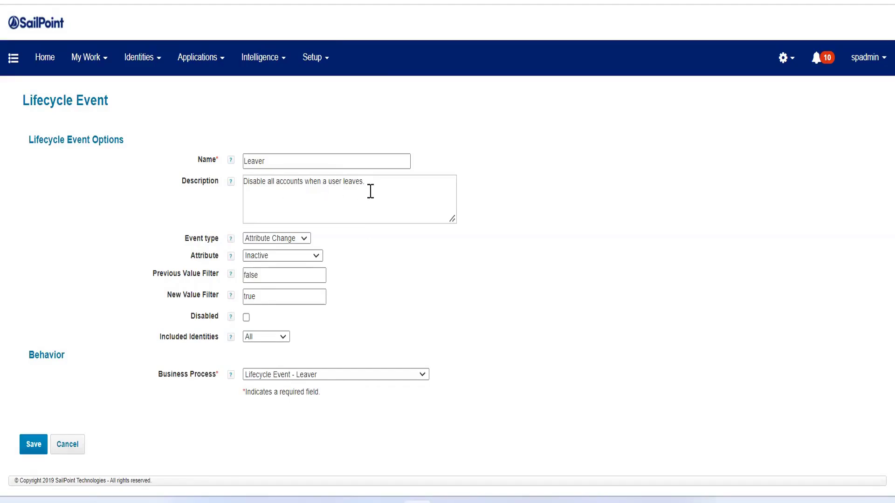
left_click_drag(353, 187, 192, 184)
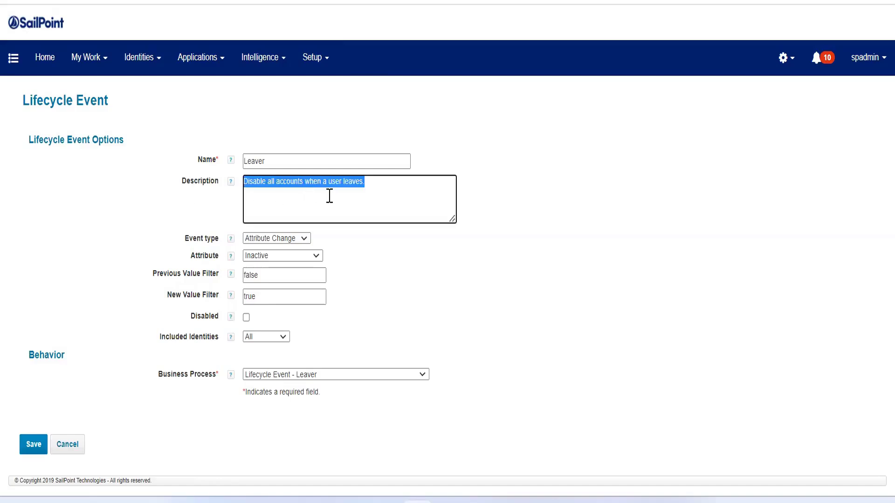
Switch to the AuthEmployees workbook in Excel and examine the TRUE/FALSE values in column J down to the last employee rows.
left_click(385, 184)
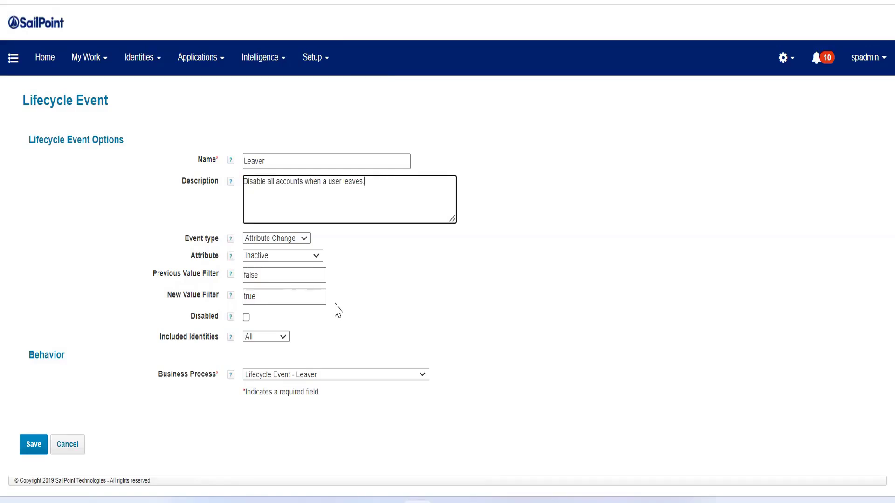
left_click(418, 502)
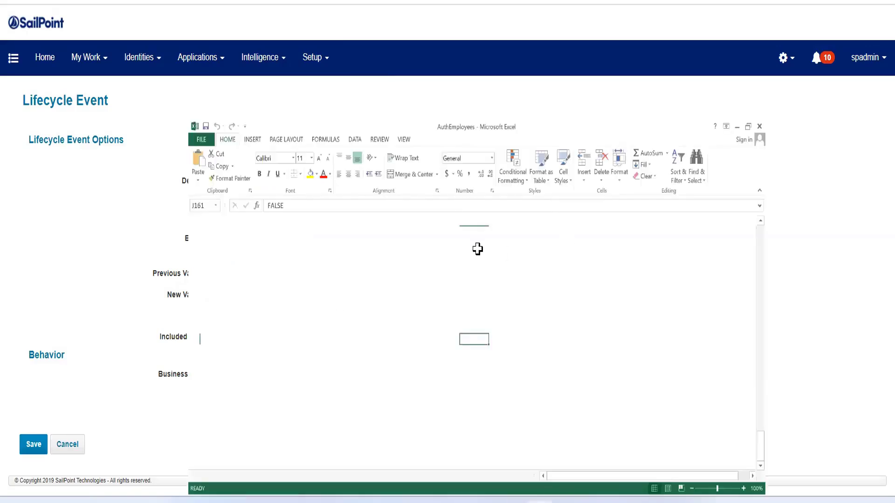
scroll(468, 278, "up", 15)
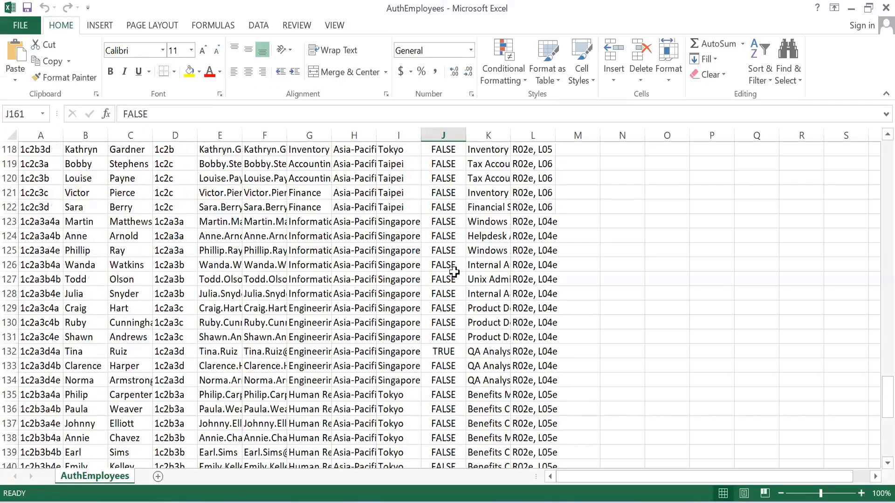
scroll(430, 417, "down", 6)
scroll(430, 417, "down", 6)
left_click(435, 422)
scroll(435, 422, "down", 8)
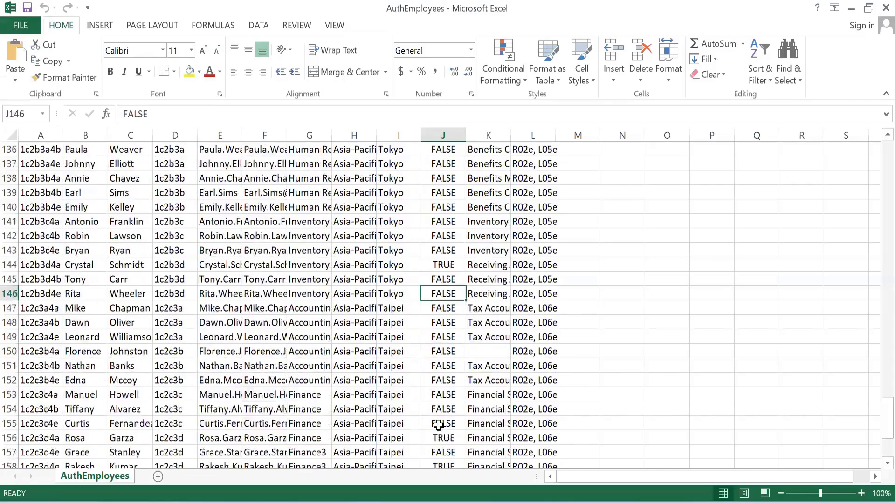
left_click(437, 353)
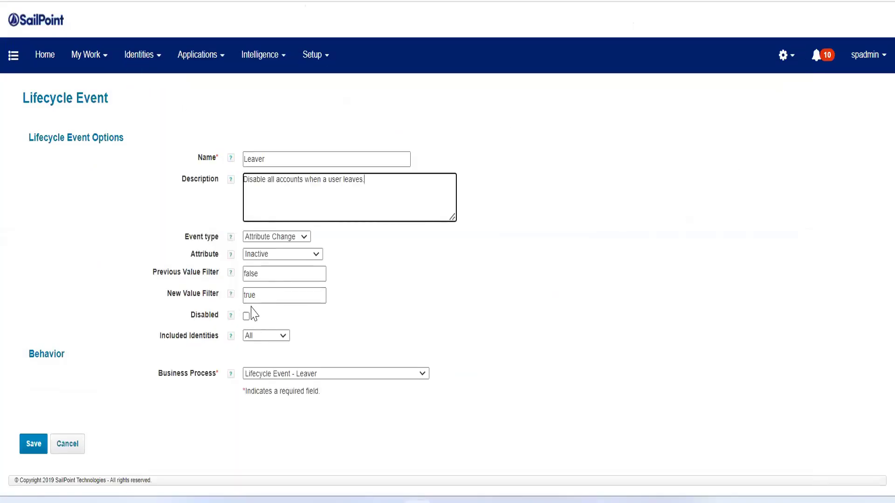
Back on the Leaver lifecycle event form in the browser, review the Included Identities options and the Business Process field.
left_click_drag(160, 337, 210, 336)
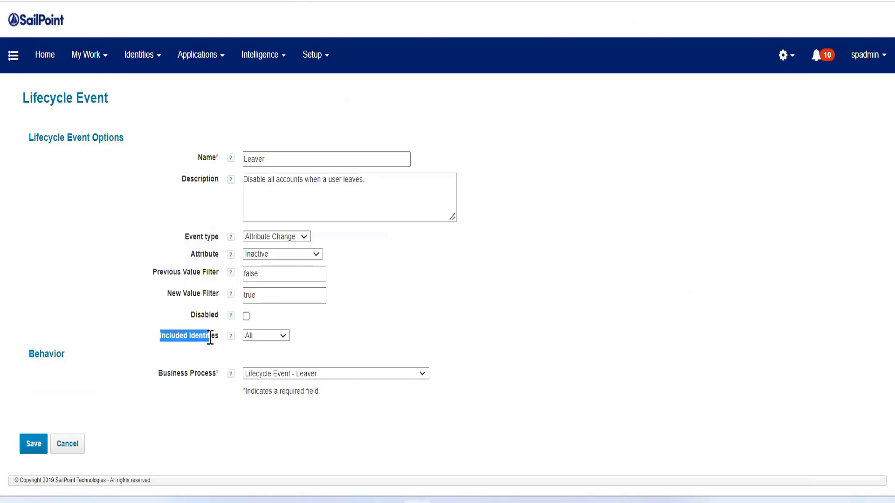
left_click(258, 337)
left_click(261, 348)
left_click(402, 320)
triple_click(223, 379)
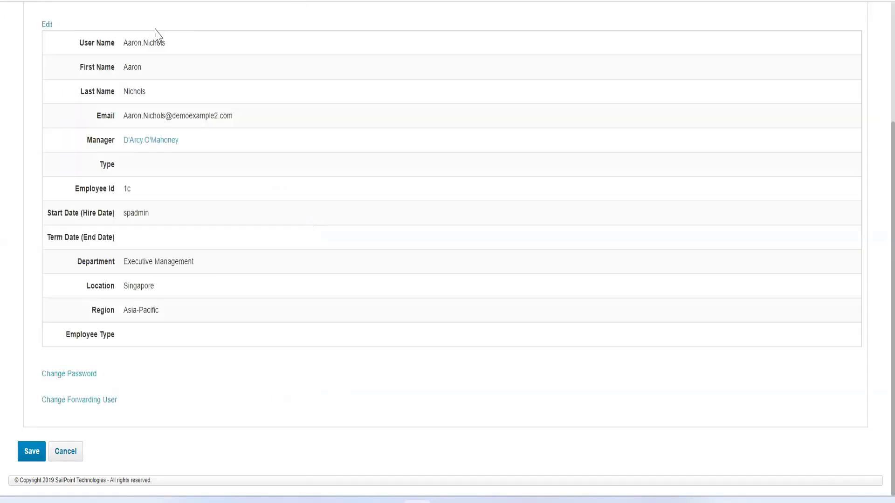
In the Object Browser, list the objects of type Workflow.
scroll(208, 107, "up", 4)
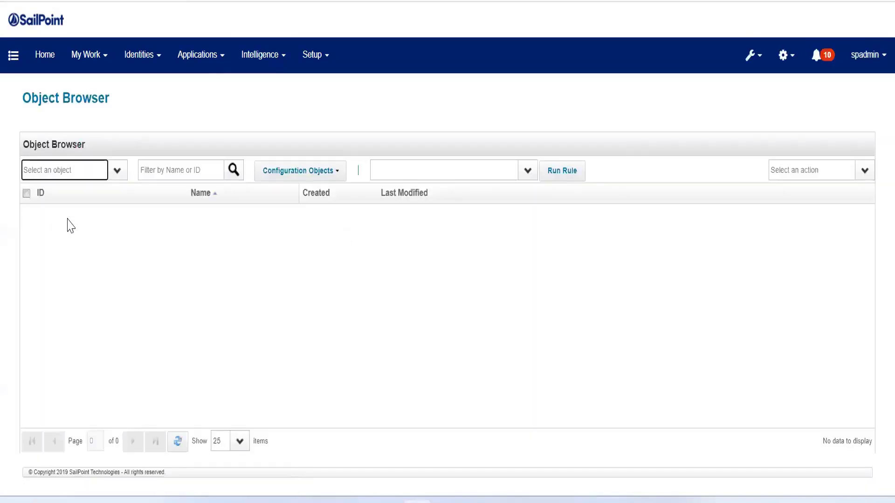
type("Workflo")
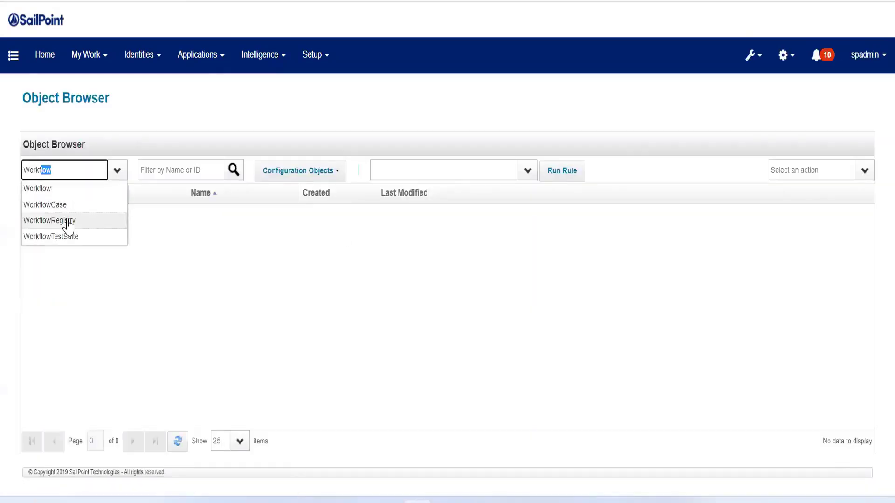
left_click(69, 225)
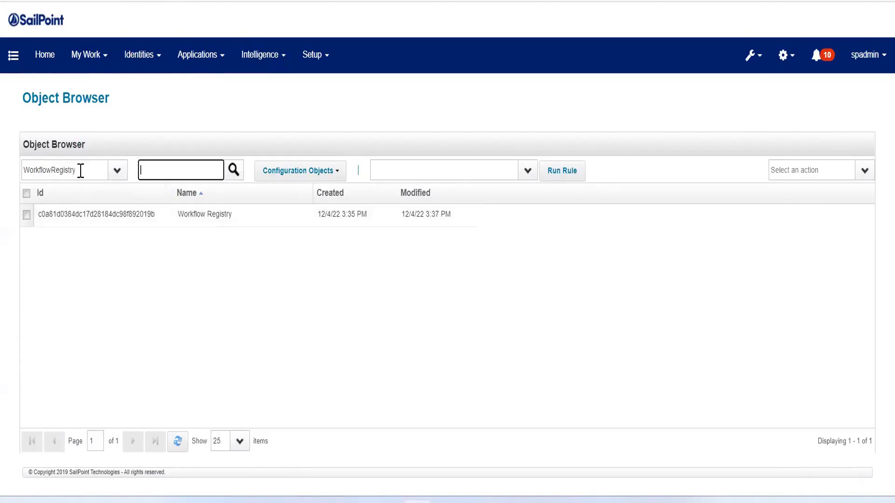
left_click_drag(80, 170, 52, 171)
key("BackSpace")
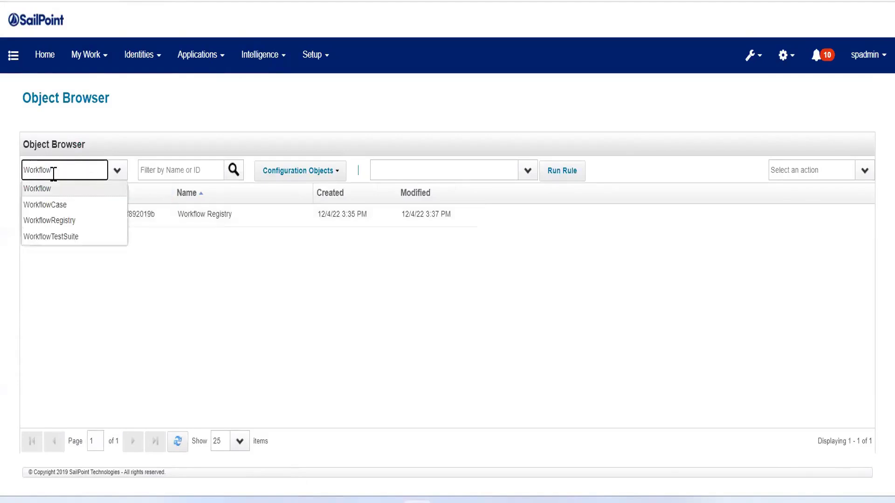
left_click(54, 191)
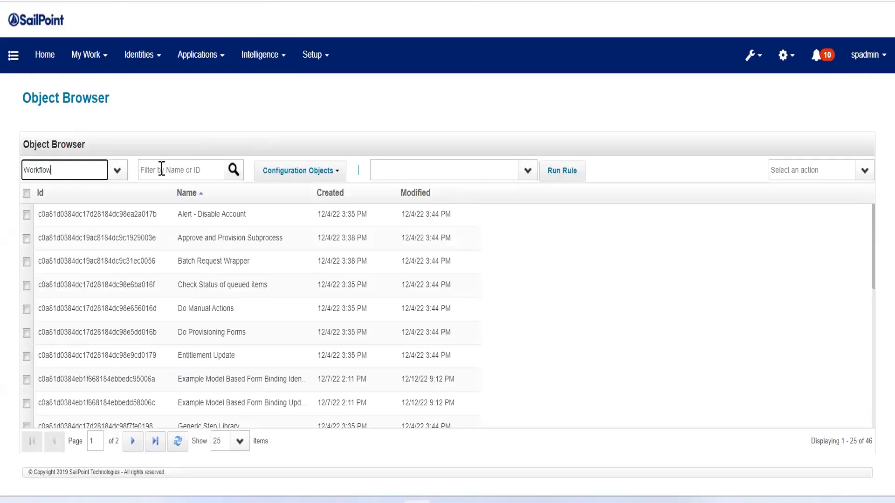
Filter the workflows by "life" and open the "Lifecycle Event - Leaver" workflow.
left_click(165, 169)
type("li")
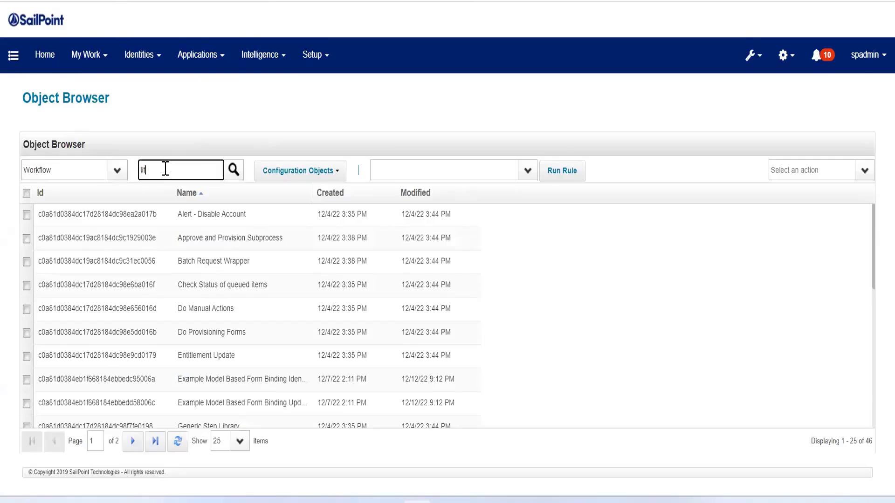
type("fe")
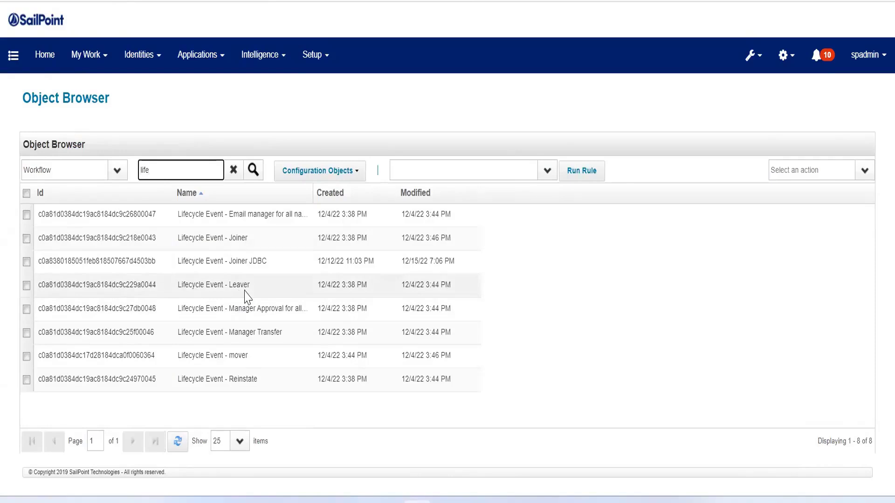
left_click(247, 297)
left_click(247, 297)
Examine the variable definitions in the Leaver workflow's XML, from the trigger variable down to workItemPriority.
scroll(283, 289, "down", 4)
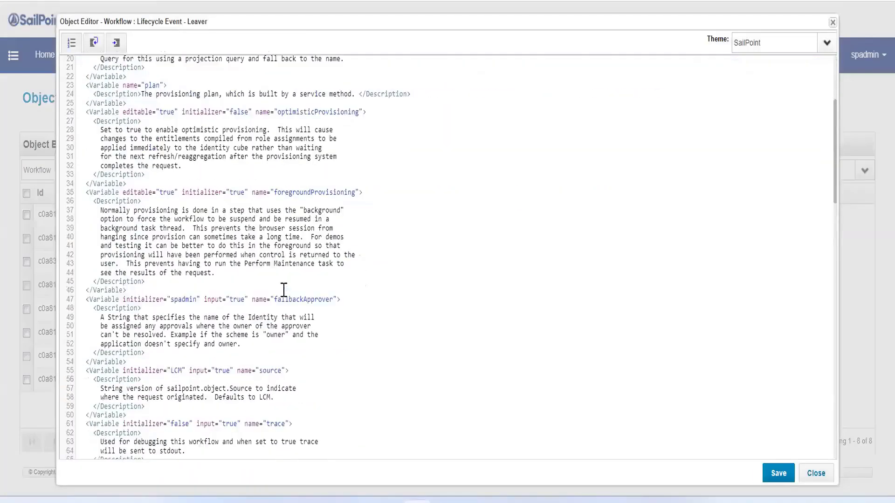
scroll(245, 210, "up", 4)
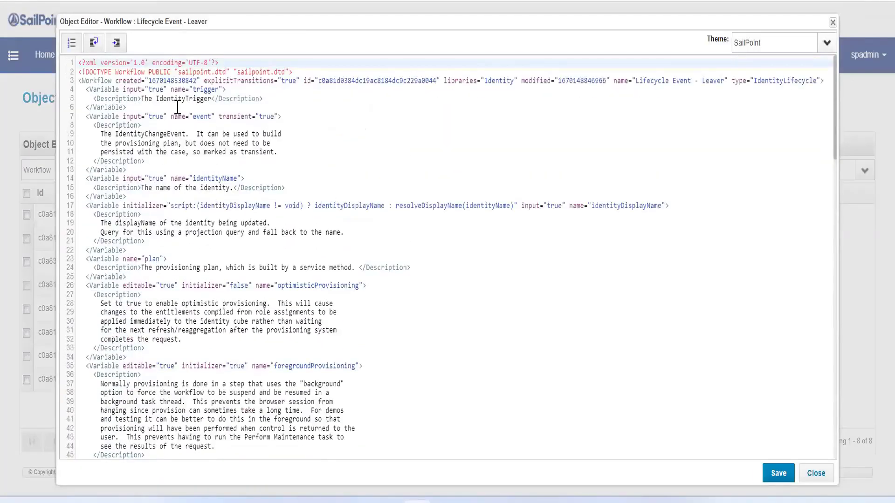
left_click(78, 84)
left_click_drag(100, 116, 79, 88)
left_click_drag(175, 292, 268, 343)
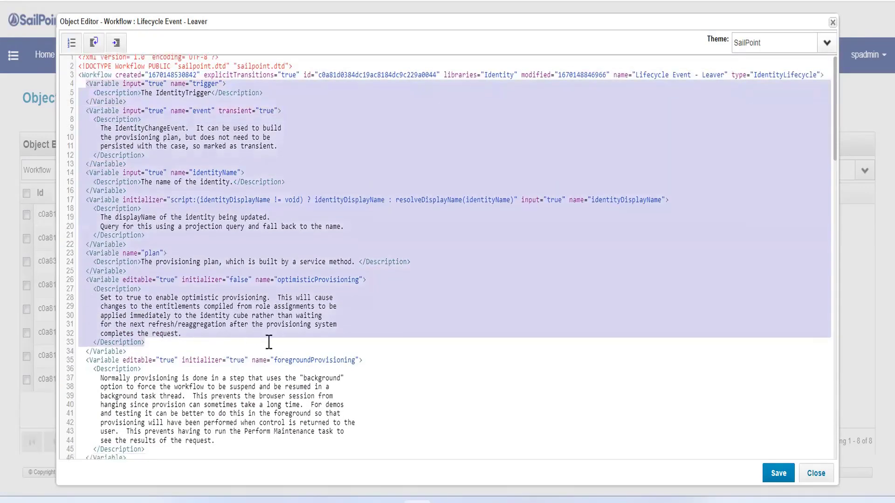
scroll(269, 343, "down", 15)
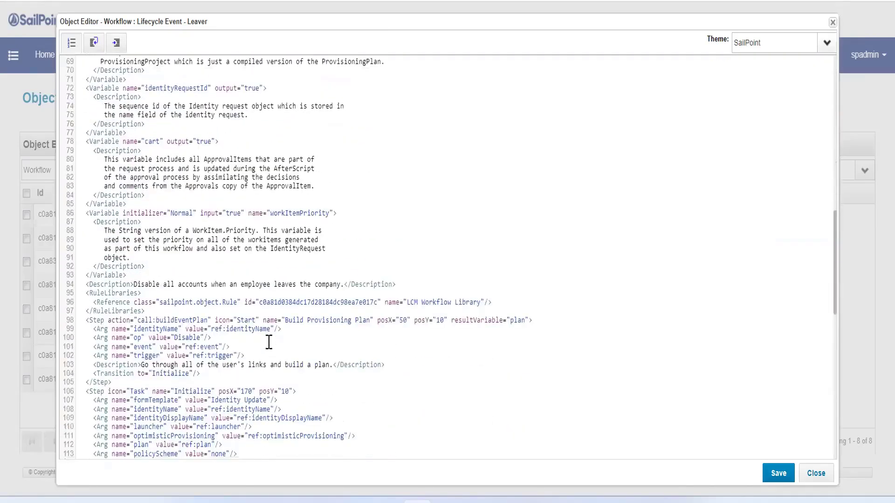
scroll(150, 297, "down", 1)
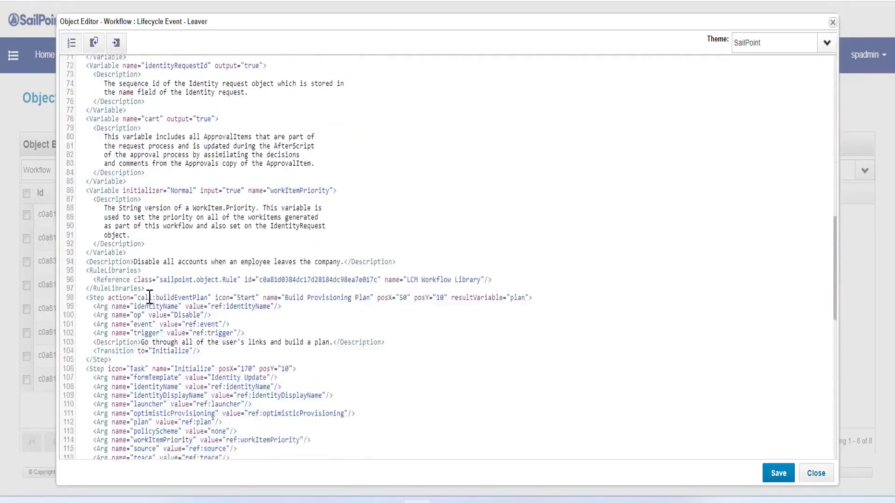
Examine the rule library reference and the "Build Provisioning Plan" step in the Leaver workflow's XML.
scroll(150, 297, "down", 3)
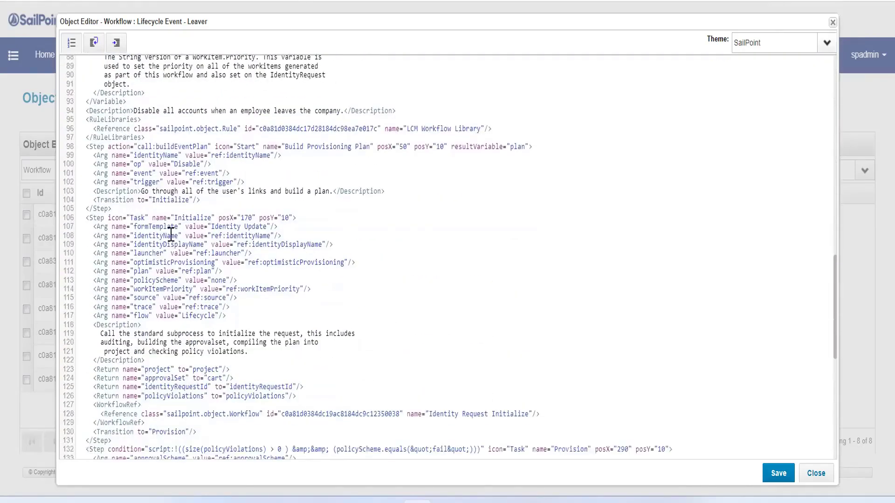
scroll(171, 238, "up", 2)
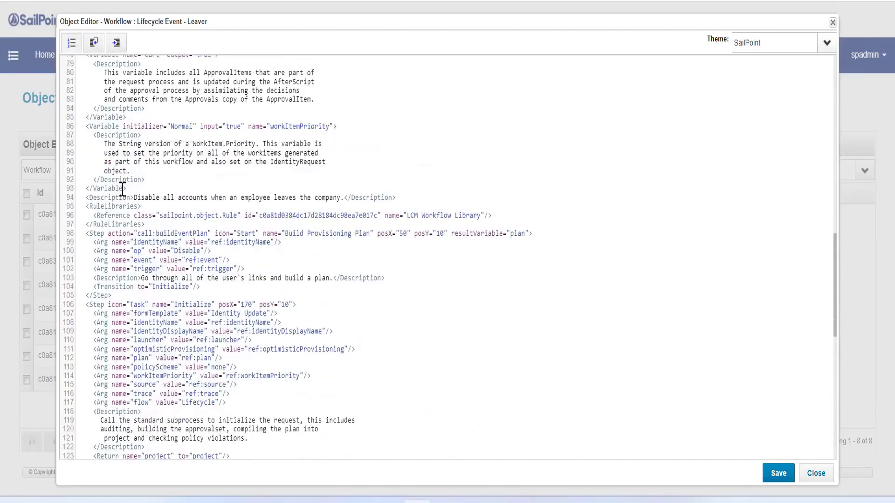
left_click(122, 188)
left_click(129, 207)
left_click(121, 239)
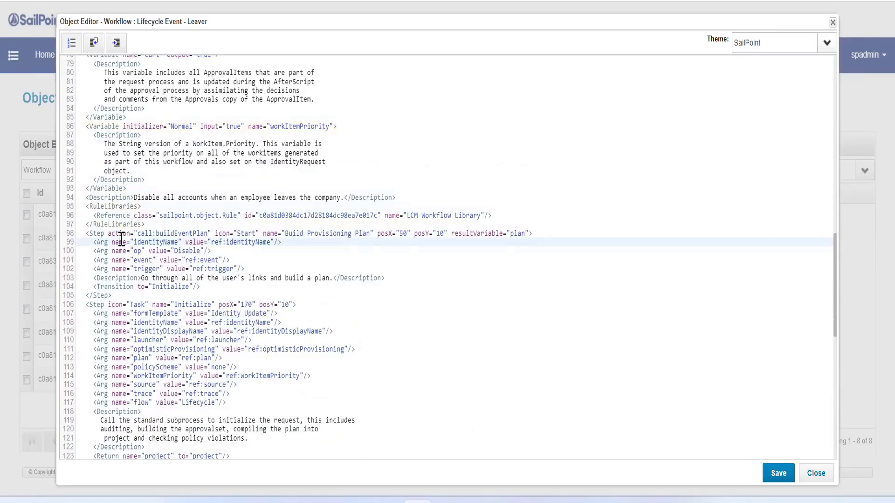
left_click(109, 233)
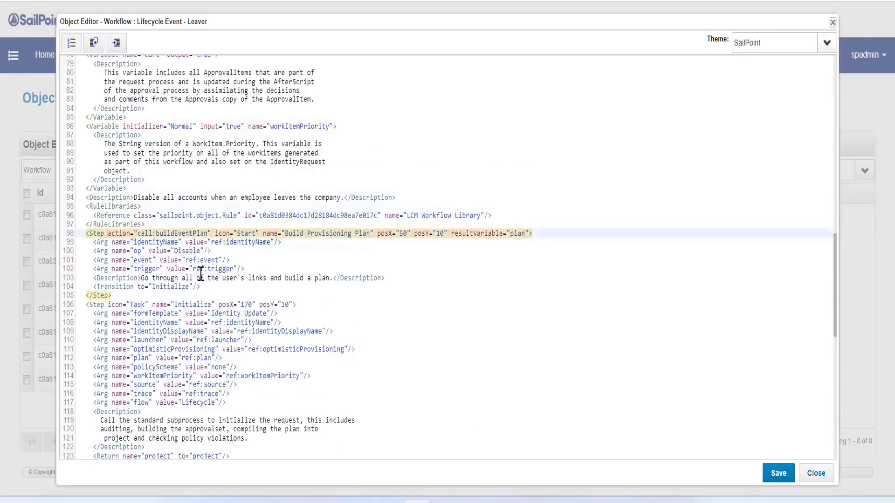
left_click_drag(143, 292, 107, 220)
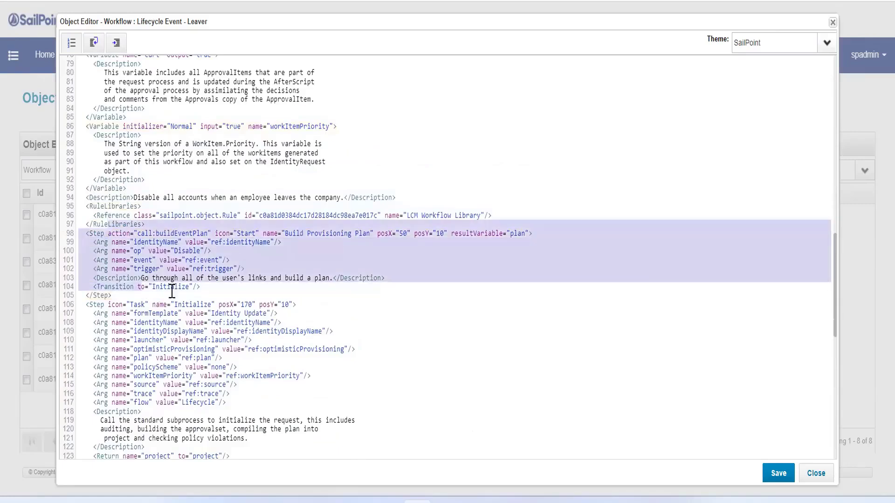
Examine the workflow's Initialize, Provision and Finalize steps through to the end, and close the object editor without saving.
scroll(207, 328, "down", 3)
left_click(134, 208)
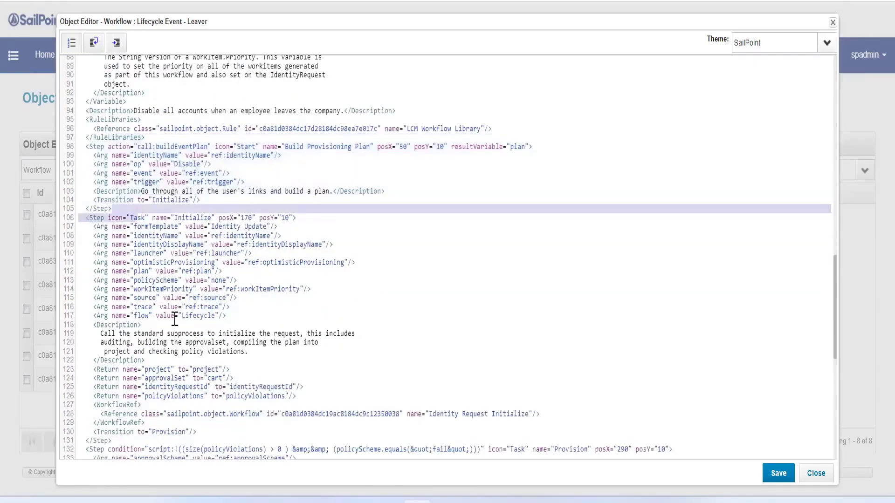
left_click(250, 322, "shift")
scroll(308, 322, "down", 13)
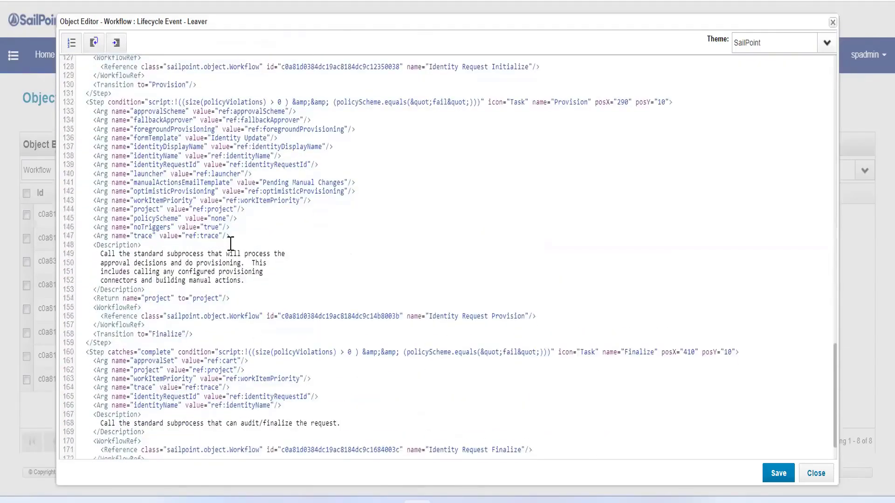
scroll(231, 243, "down", 2)
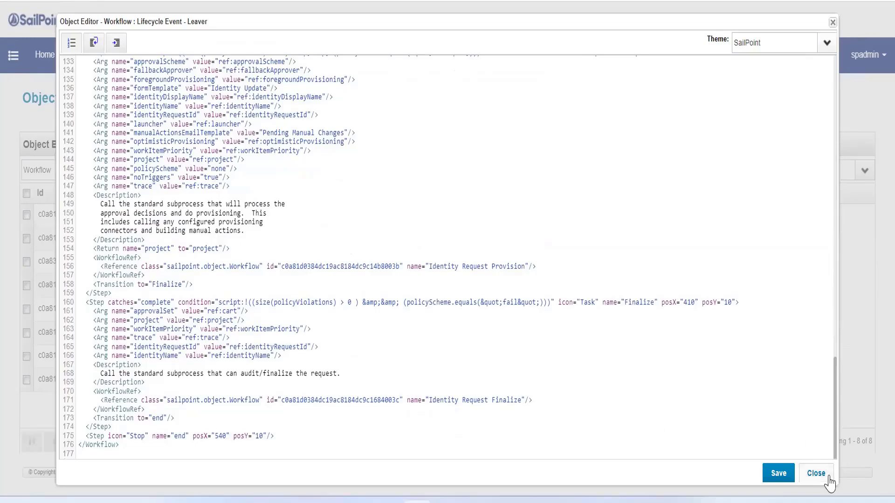
left_click(815, 475)
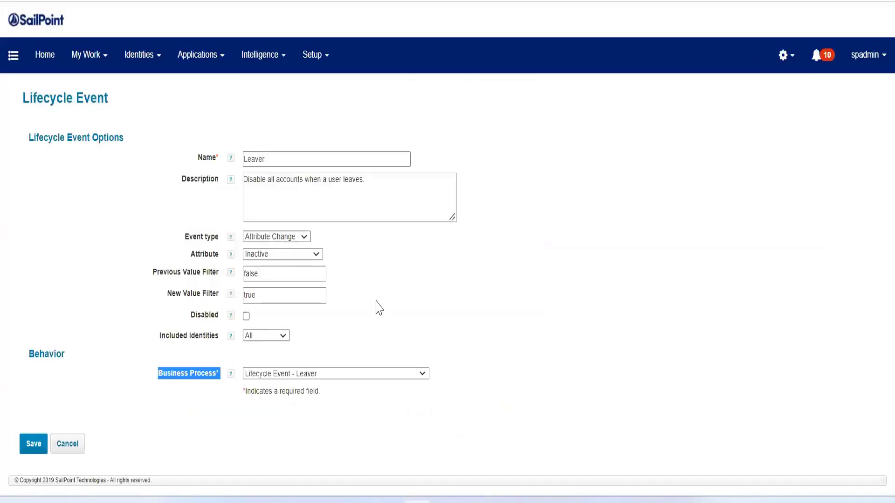
Back on the Leaver lifecycle event form, review the name, description and both value filters, and leave the form without saving.
left_click(367, 358)
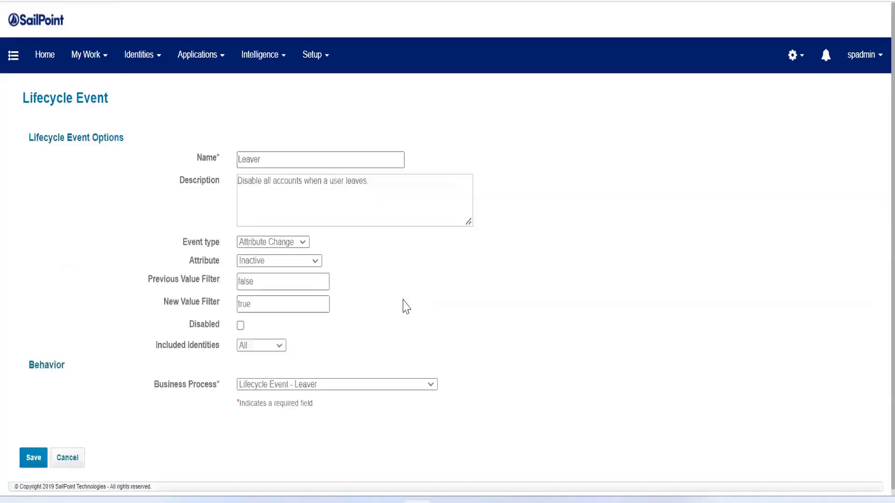
left_click_drag(284, 163, 134, 157)
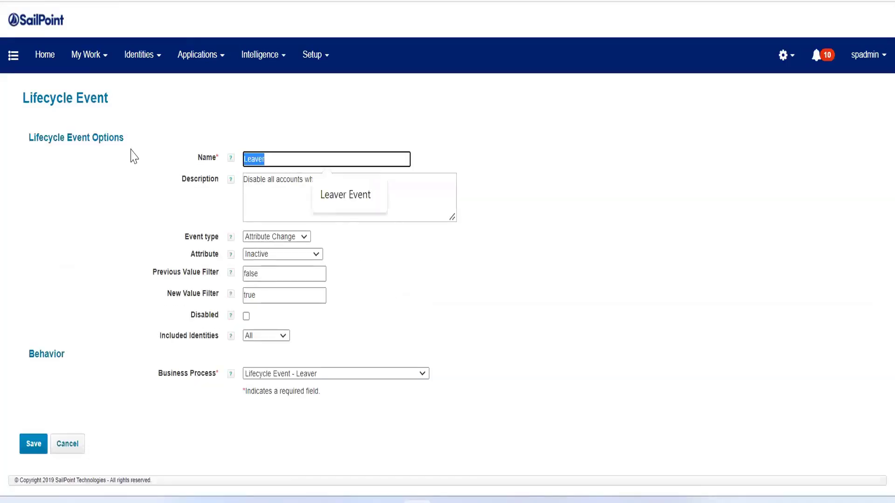
left_click(272, 181)
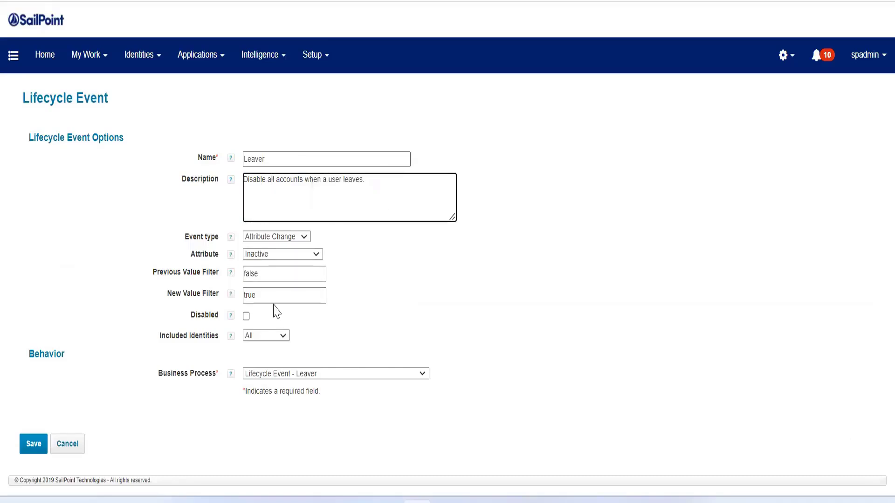
double_click(260, 274)
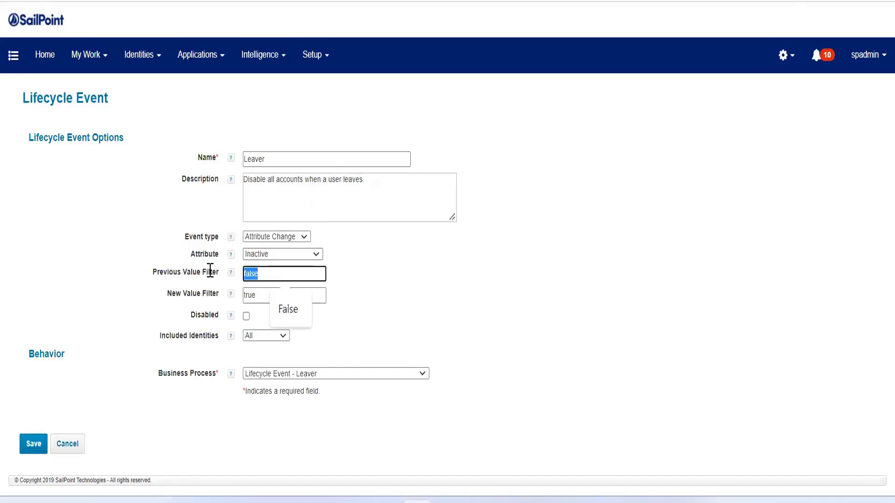
double_click(260, 295)
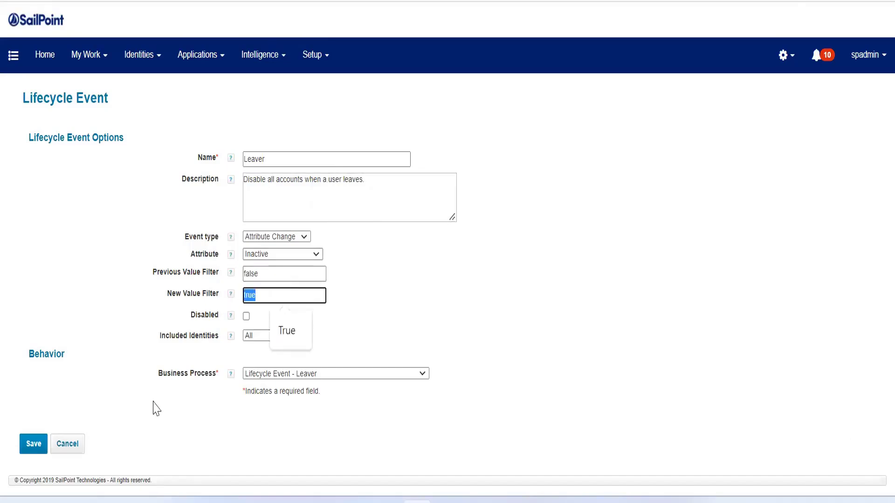
left_click(73, 446)
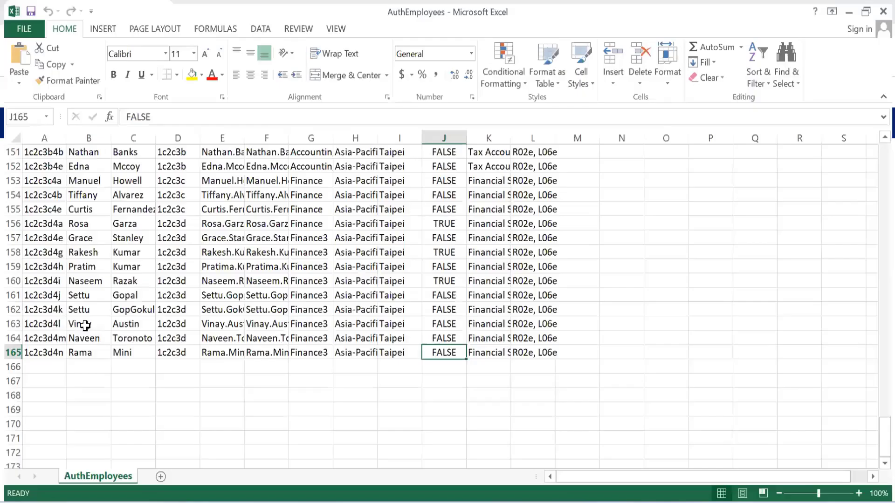
In the AuthEmployees sheet, set column J to TRUE for the employee in row 163.
left_click(130, 380)
left_click_drag(77, 323, 187, 351)
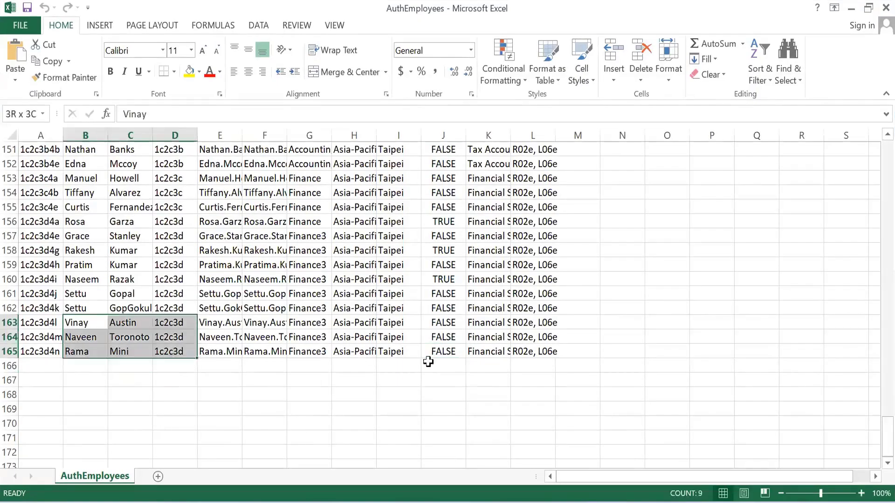
left_click_drag(428, 362, 428, 359)
left_click(189, 379)
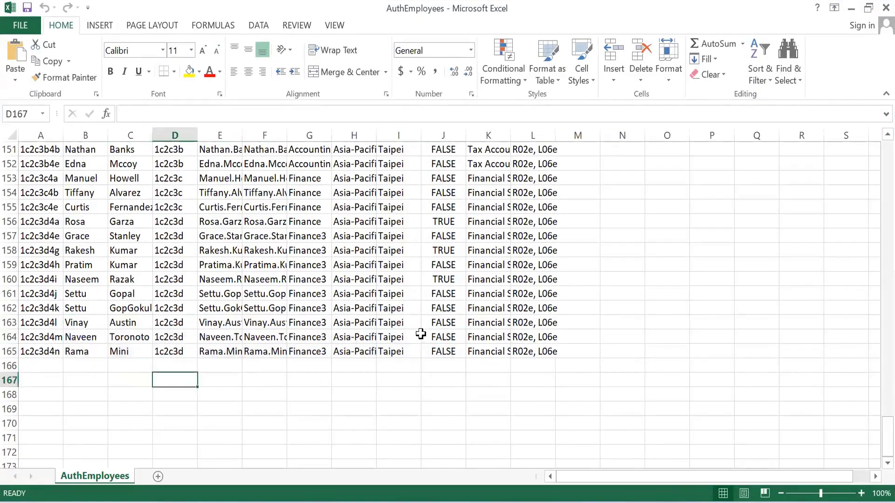
left_click(434, 326)
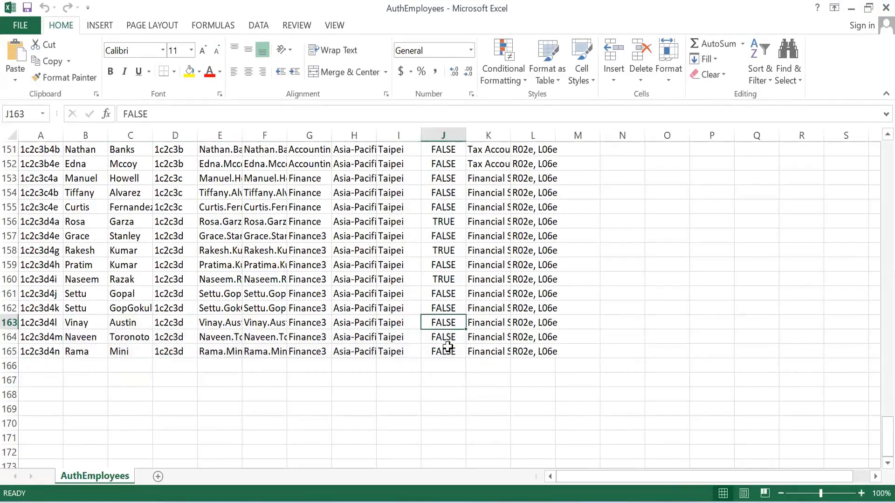
type("tr")
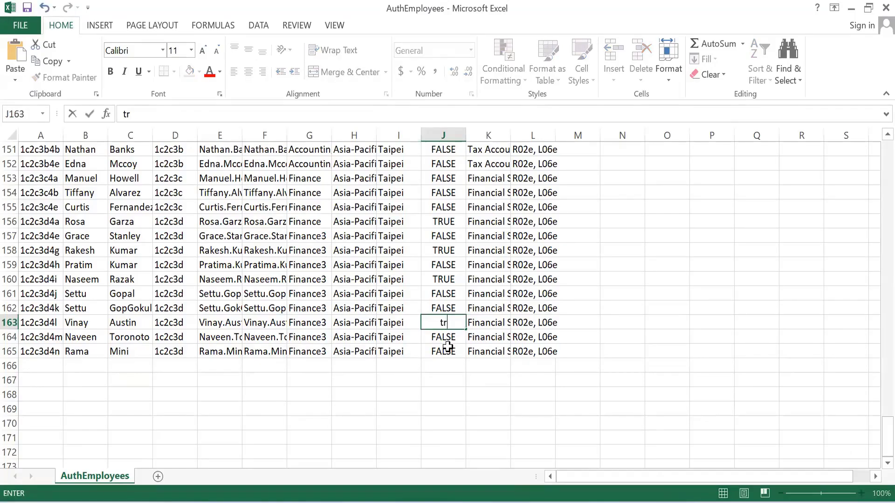
type("ue")
key("Tab")
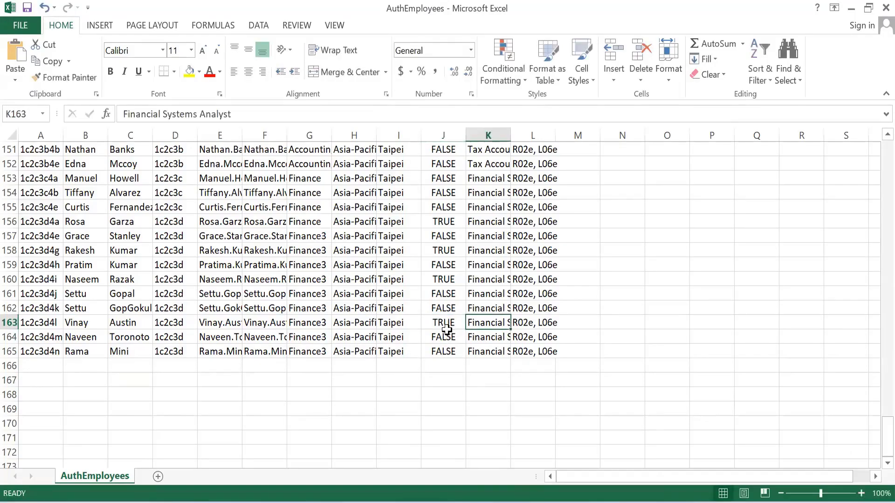
Fill the TRUE value from J163 down through J165 and review the three employee rows.
left_click_drag(442, 326, 438, 347)
key("ctrl+d")
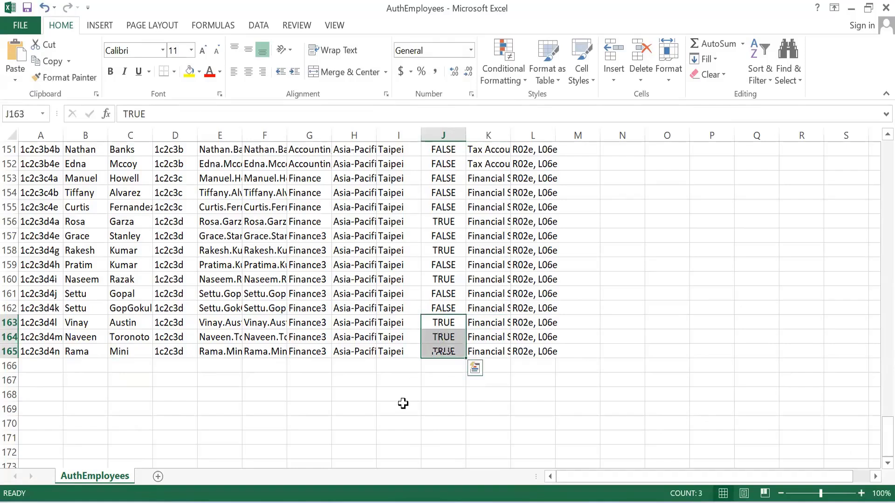
left_click(401, 405)
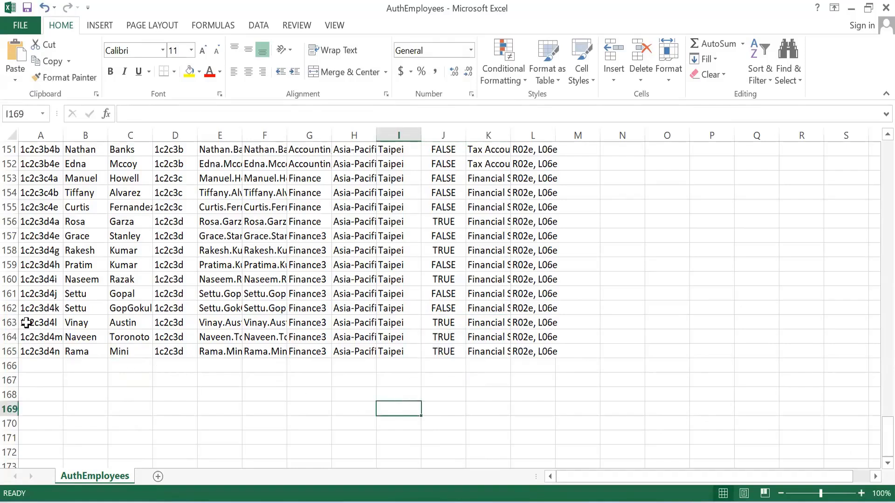
left_click_drag(26, 322, 520, 353)
left_click(325, 382)
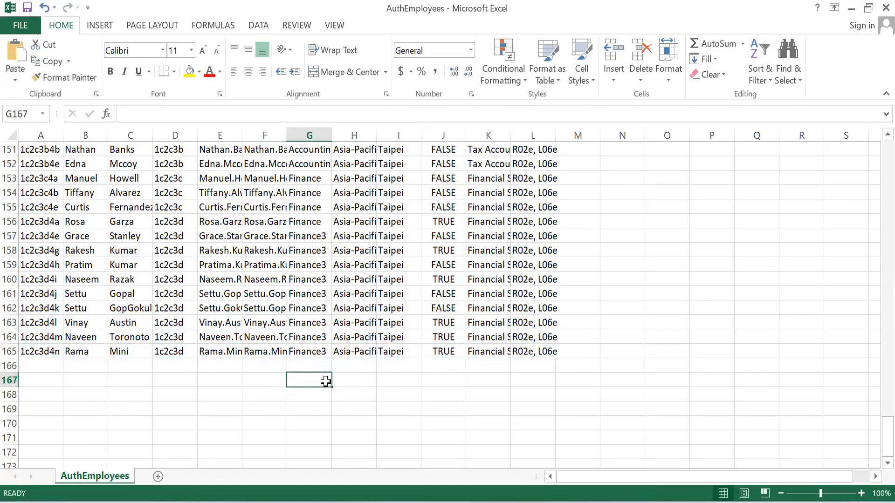
Save the AuthEmployees file, keeping the CSV (Comma delimited) format.
key("ctrl+s")
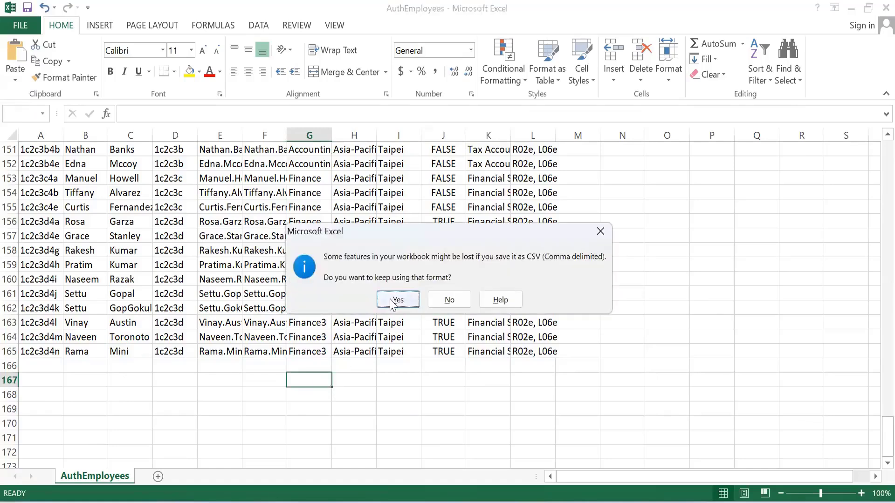
left_click(397, 300)
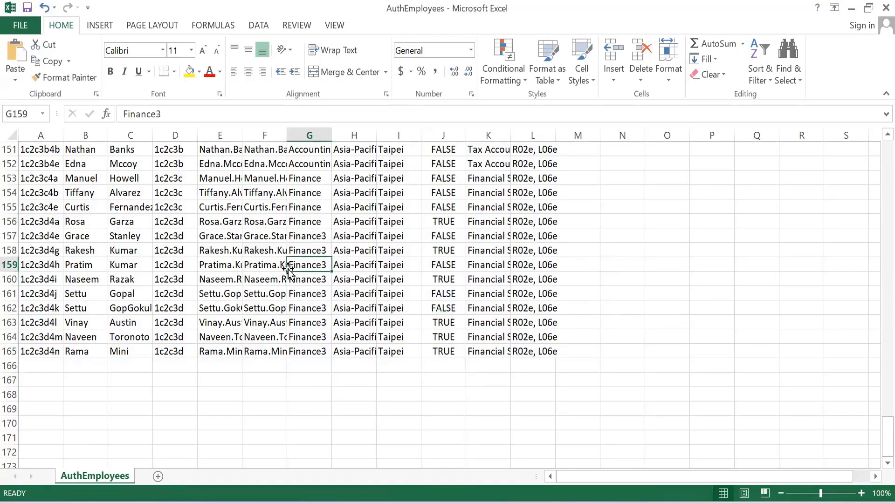
key("ctrl+s")
left_click(383, 297)
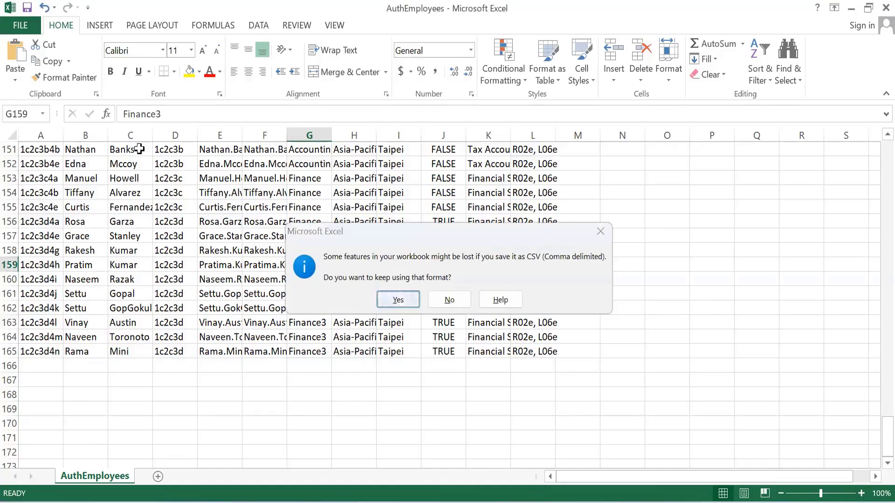